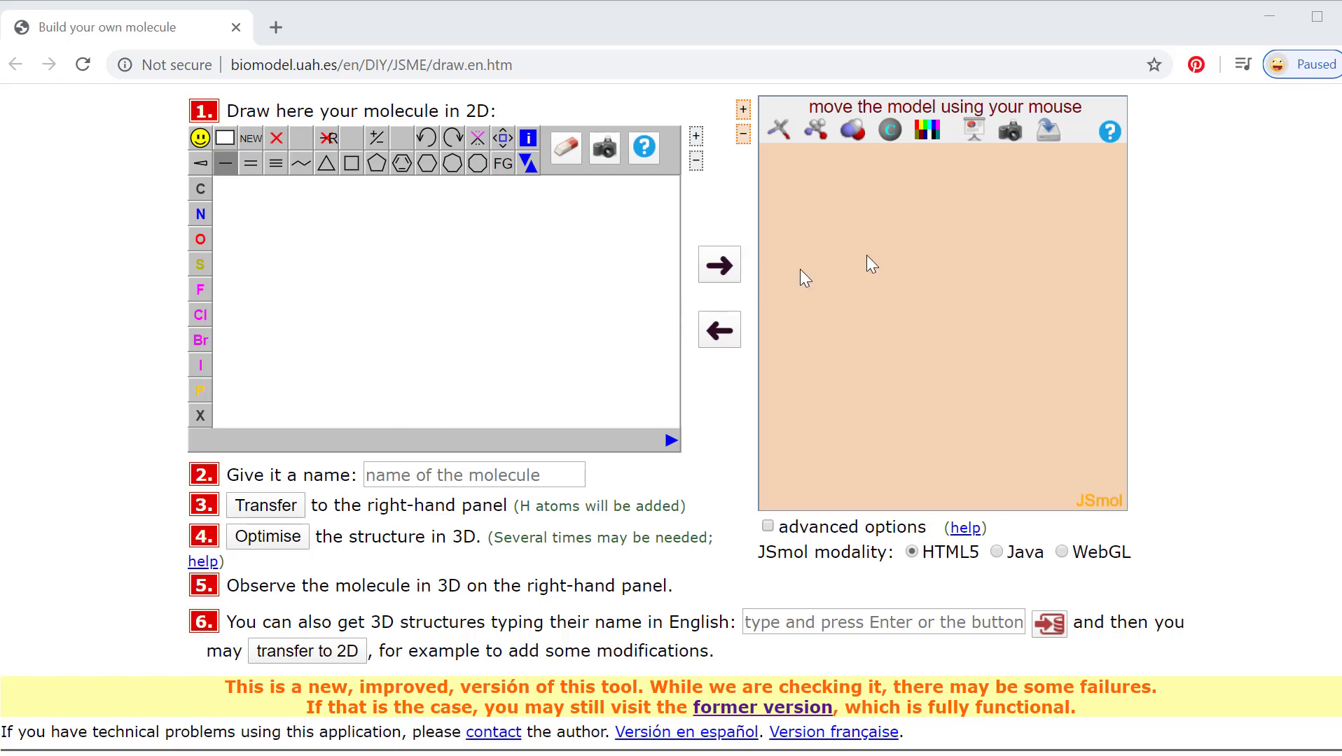
Change the JSmol 3D viewer background from peach to white
{"action": "left_click", "coordinate": [931, 136]}
{"action": "left_click", "coordinate": [1002, 145]}
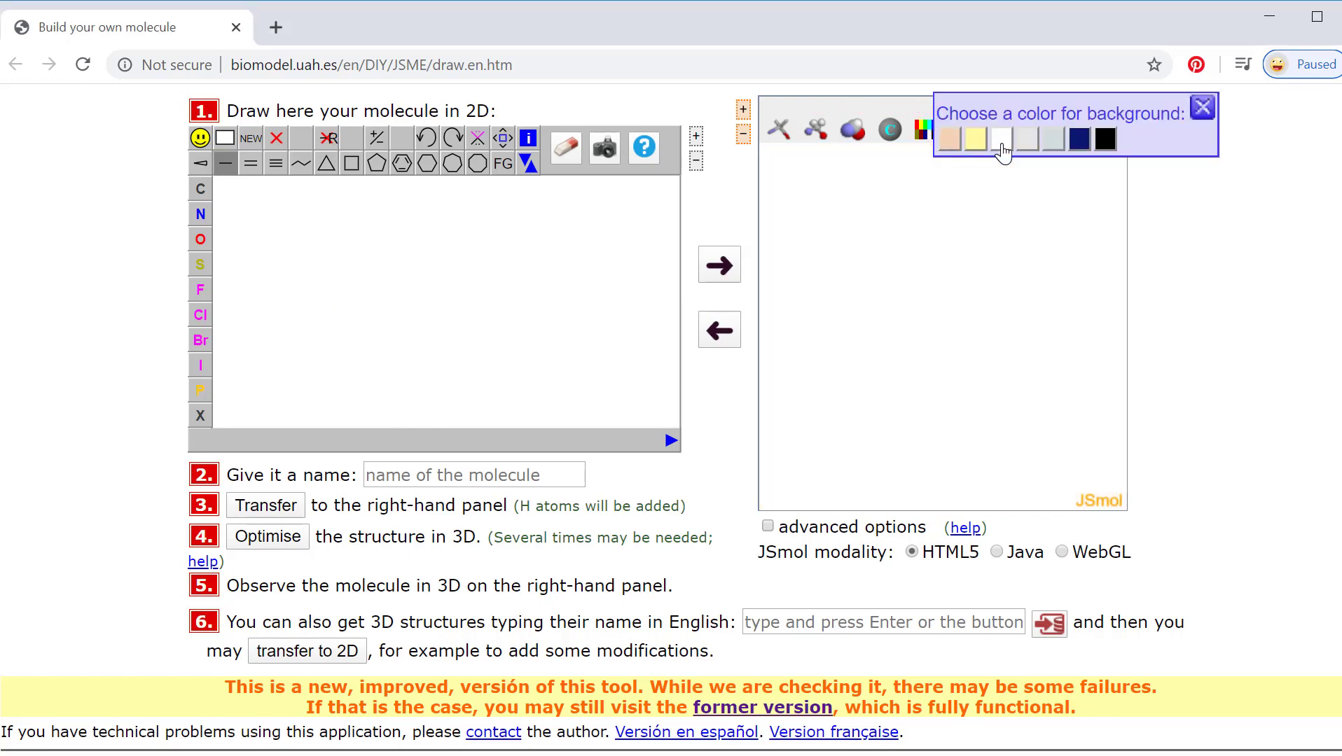
{"action": "left_click", "coordinate": [1201, 109]}
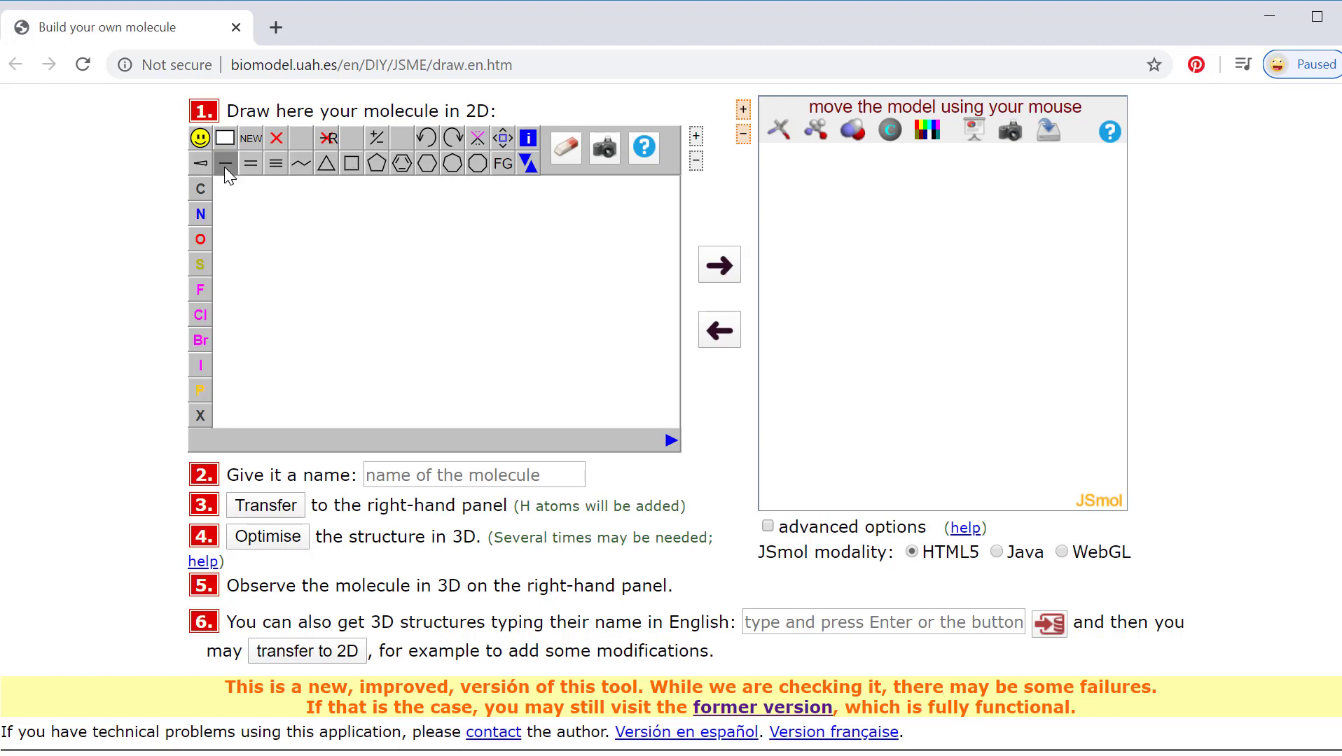
Draw a four-carbon zigzag chain, undoing one extra bond, and name it 'butane'
{"action": "left_click", "coordinate": [355, 249]}
{"action": "key", "text": "ctrl+z"}
{"action": "left_click", "coordinate": [479, 476]}
{"action": "type", "text": "butane"}
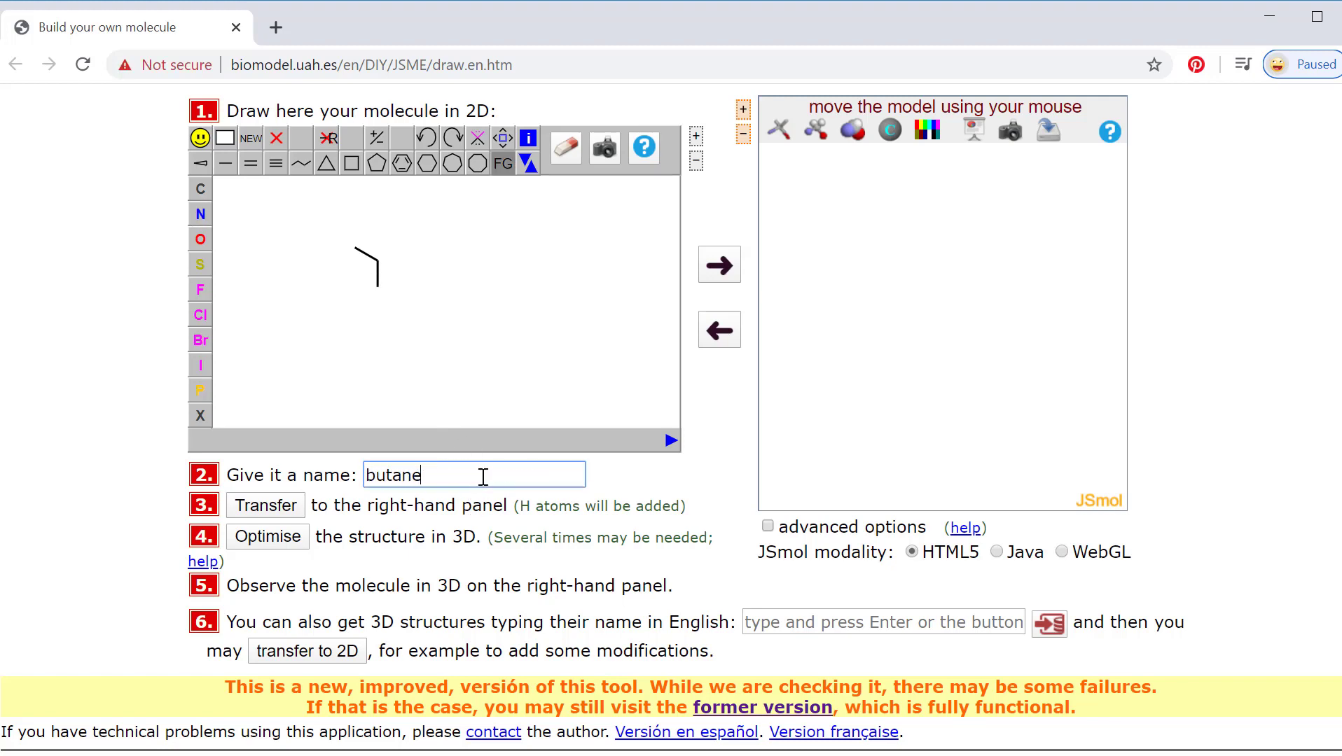
{"action": "left_click", "coordinate": [225, 163]}
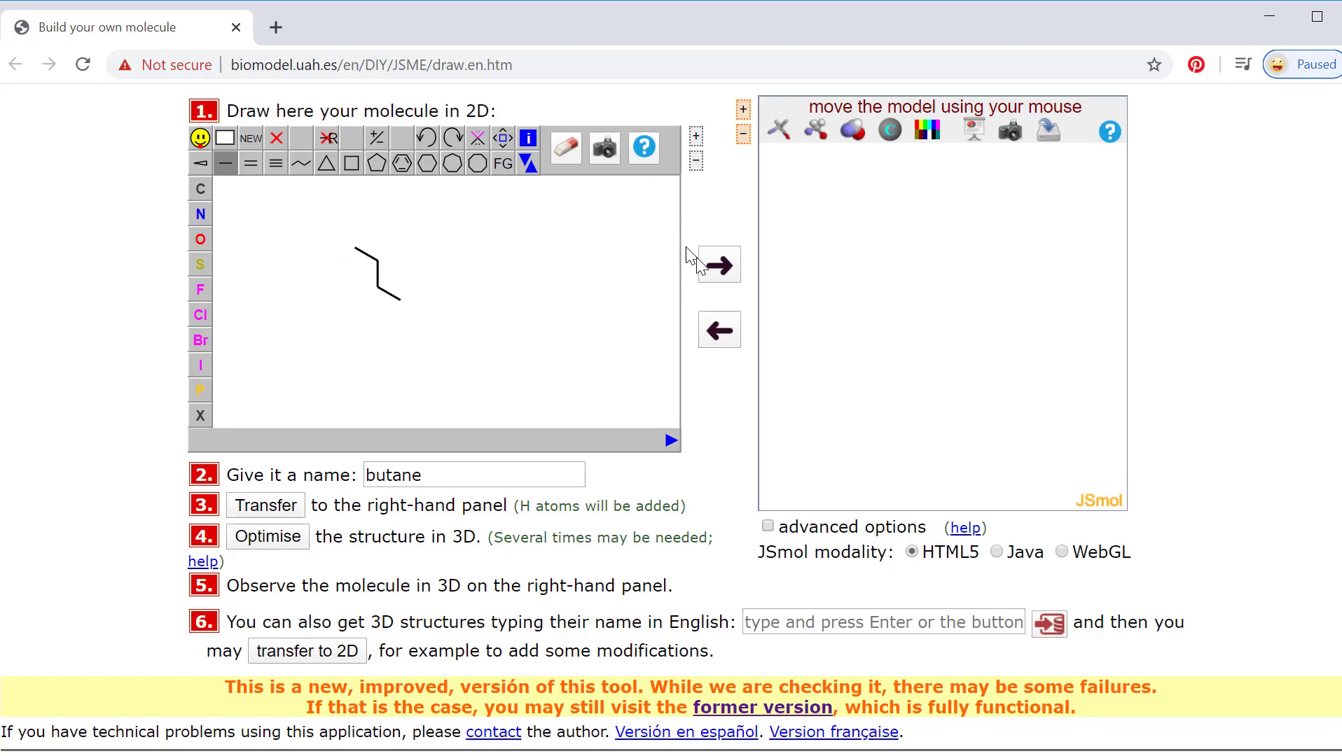
Send butane to the 3D panel, rotate it, and cycle spheres, ball-and-stick, then sticks display
{"action": "left_click", "coordinate": [717, 274]}
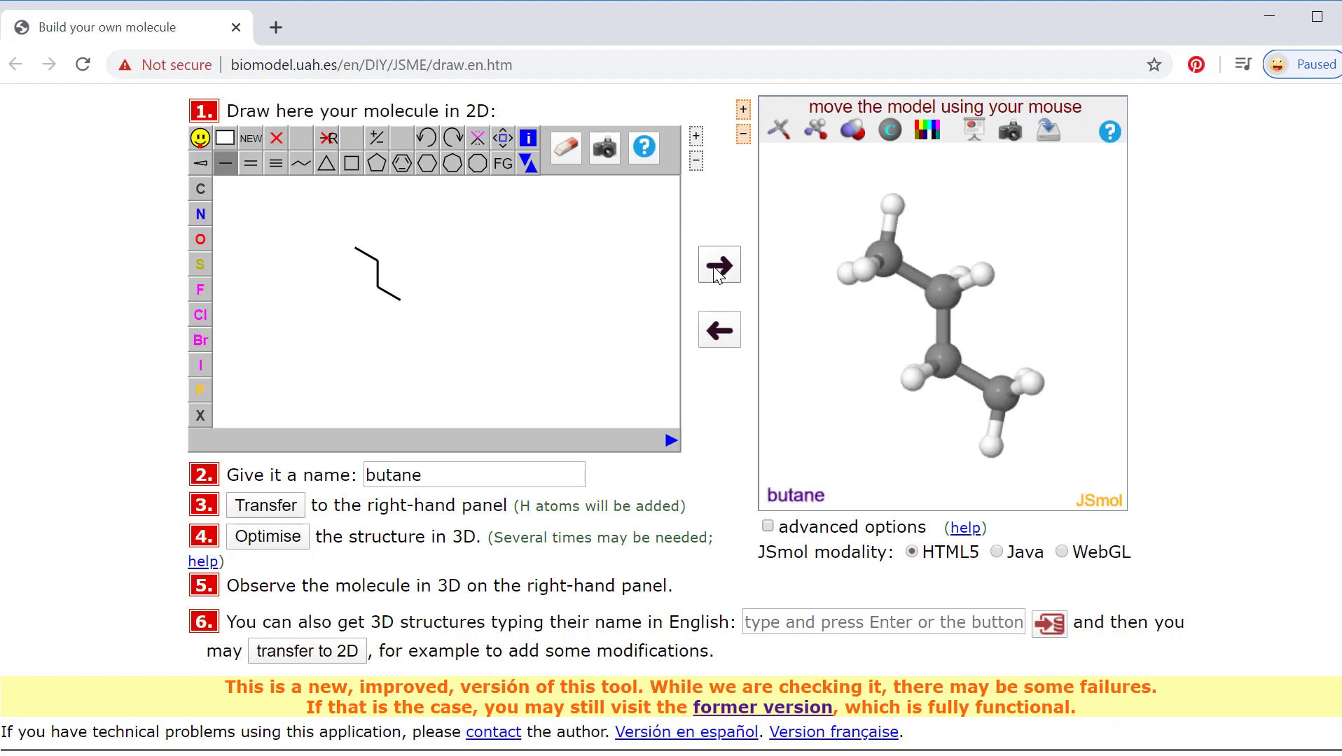
{"action": "mouse_move", "coordinate": [1009, 397]}
{"action": "left_mouse_down"}
{"action": "mouse_move", "coordinate": [1034, 351]}
{"action": "mouse_move", "coordinate": [952, 344]}
{"action": "mouse_move", "coordinate": [943, 317]}
{"action": "mouse_move", "coordinate": [845, 279]}
{"action": "mouse_move", "coordinate": [853, 356]}
{"action": "mouse_move", "coordinate": [946, 397]}
{"action": "mouse_move", "coordinate": [989, 395]}
{"action": "left_mouse_up"}
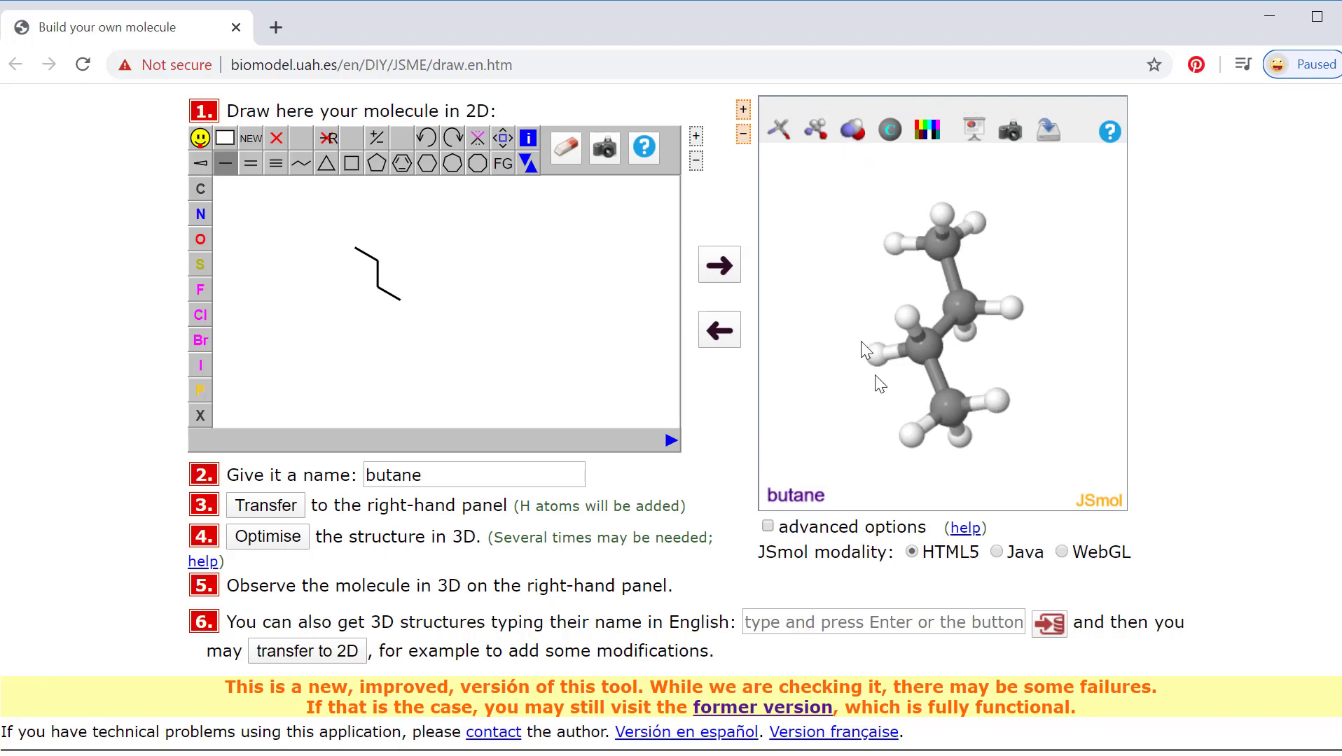
{"action": "left_click", "coordinate": [851, 132]}
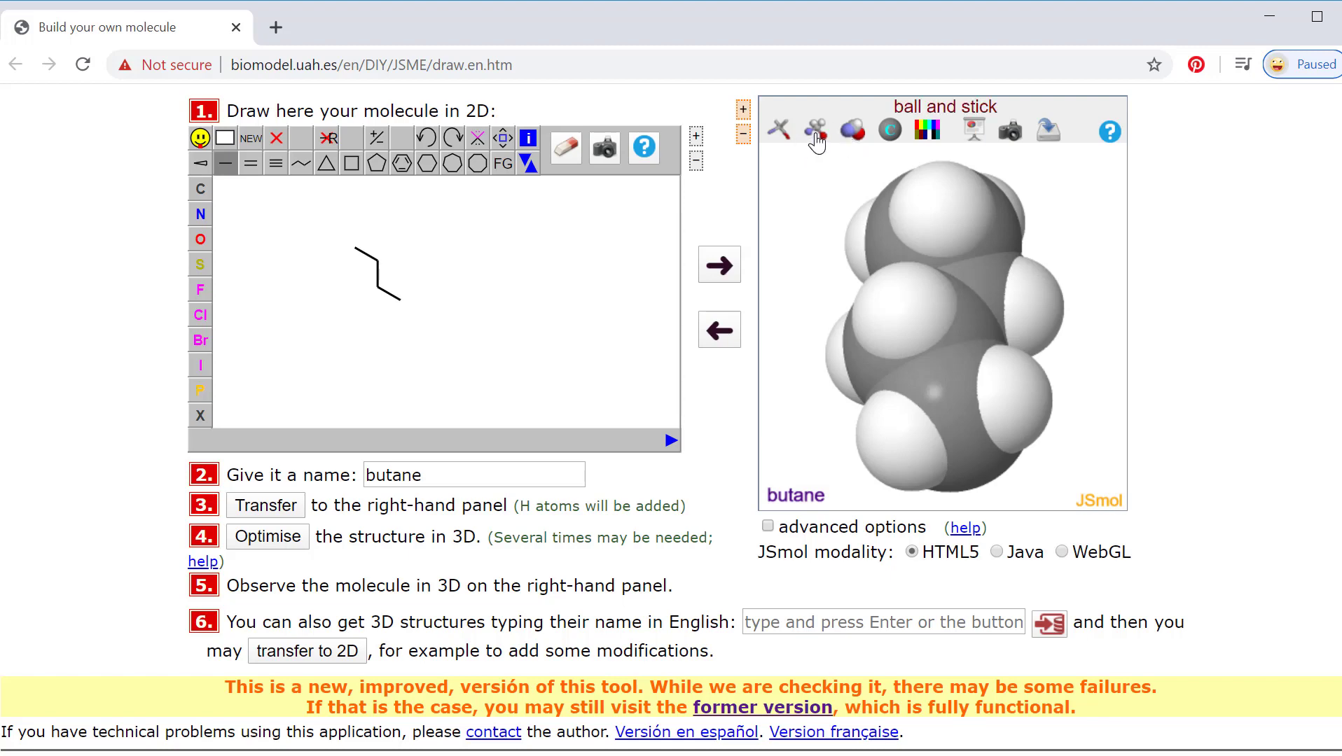
{"action": "left_click", "coordinate": [816, 137]}
{"action": "left_click", "coordinate": [778, 133]}
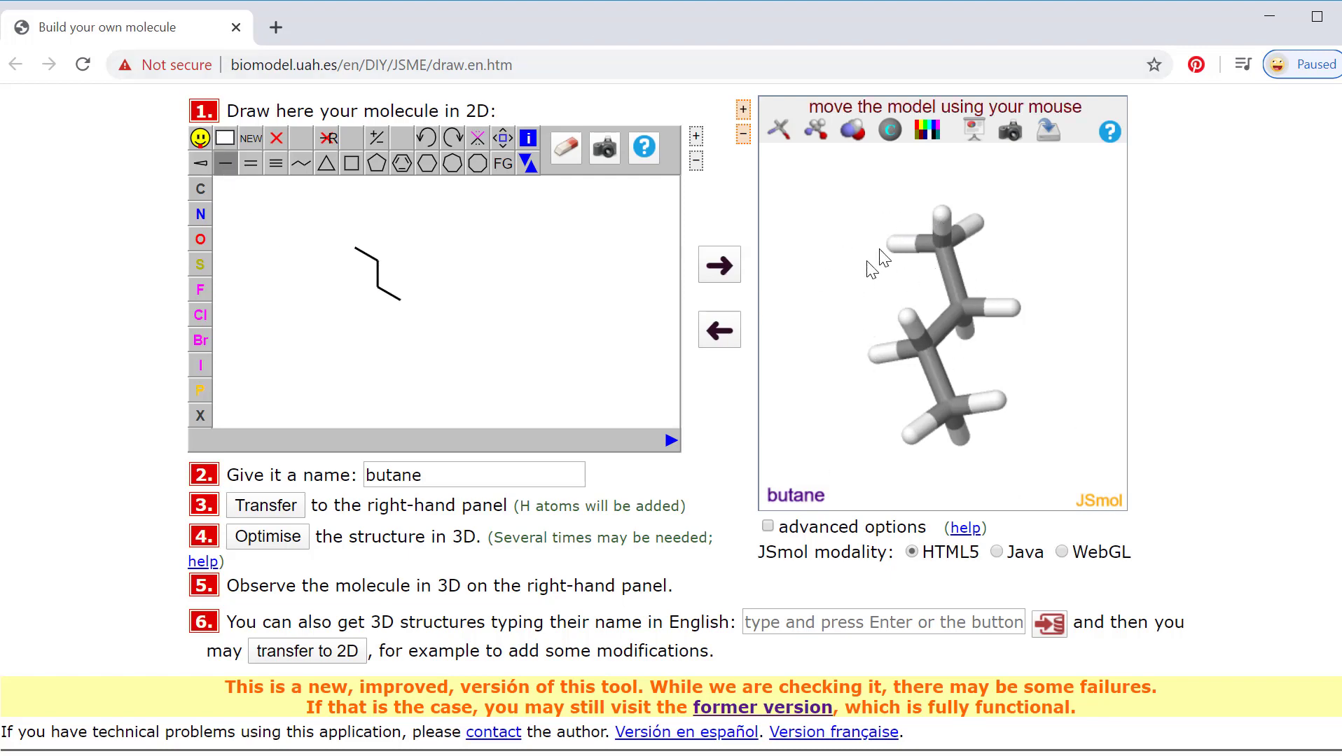
Save a PNG image of the 3D butane model, then delete the 2D butane drawing
{"action": "left_click", "coordinate": [1008, 141]}
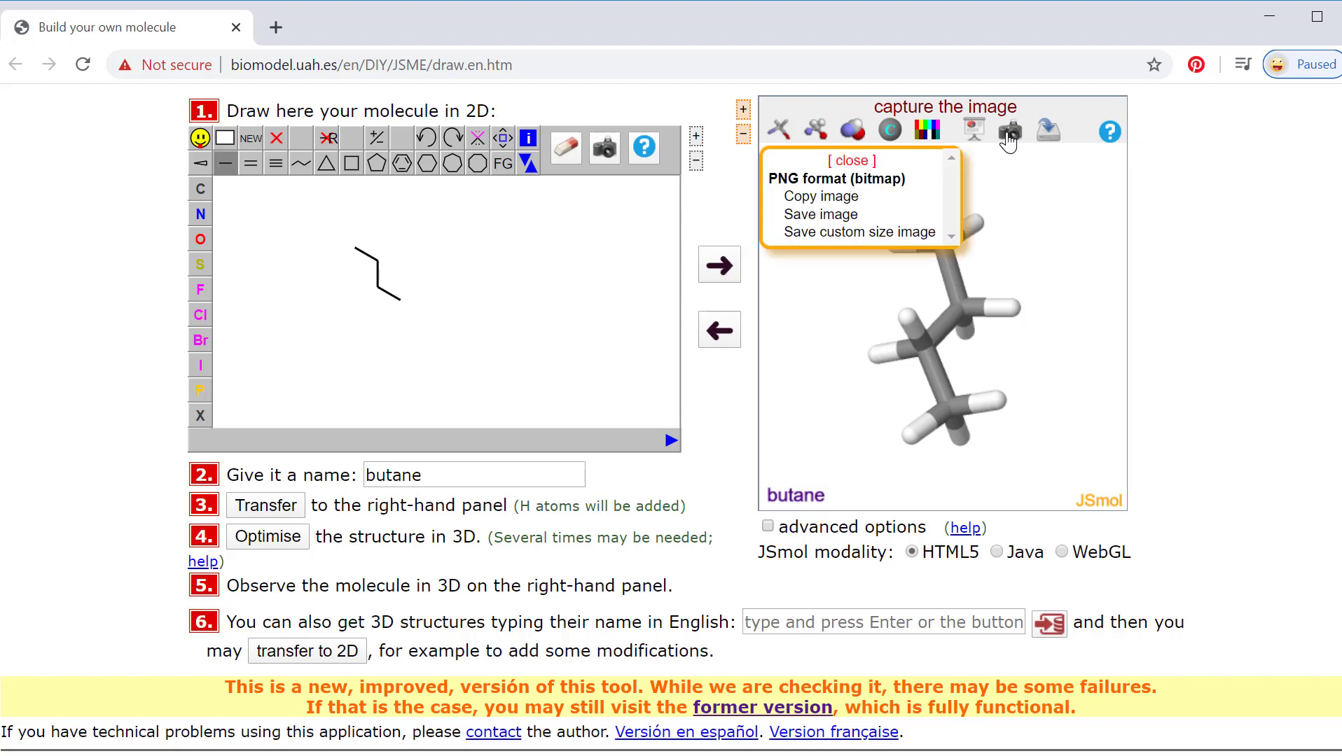
{"action": "left_click", "coordinate": [823, 216]}
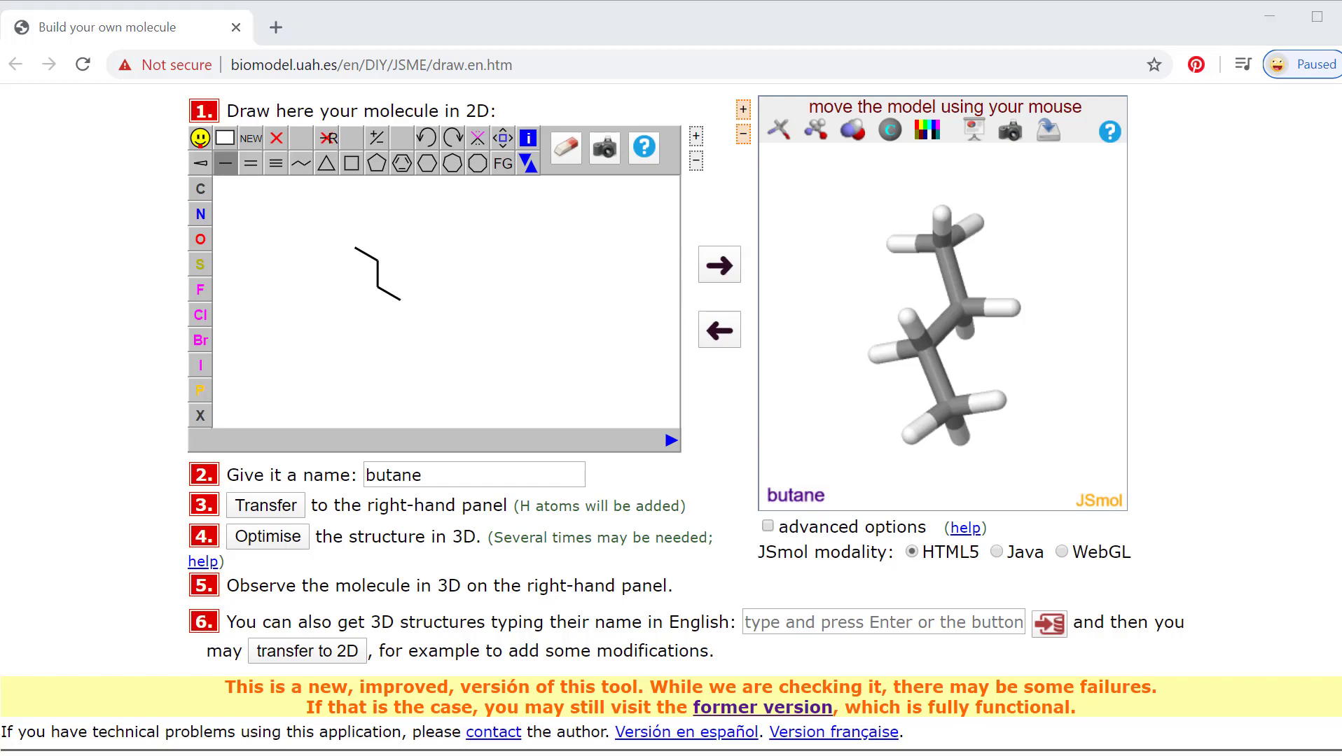
{"action": "left_click", "coordinate": [232, 139]}
{"action": "key", "text": "Delete"}
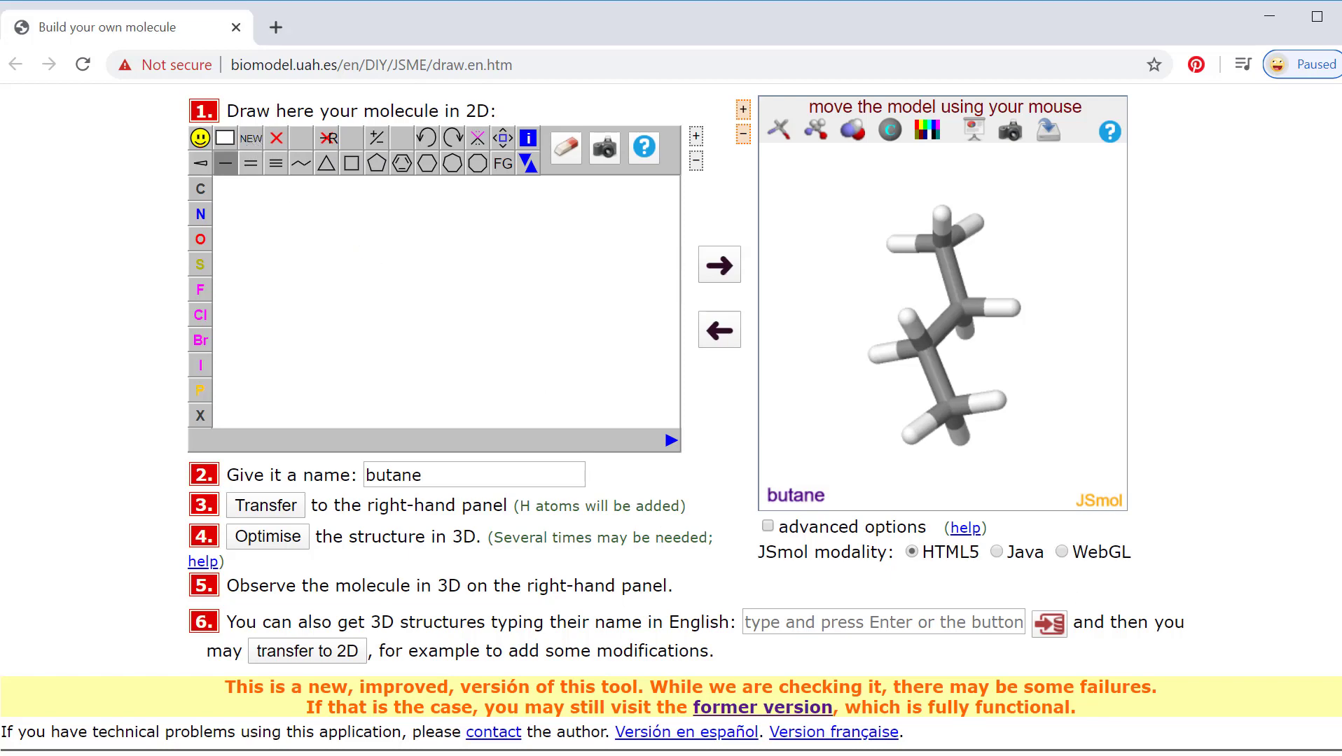
Build a 3D model of 2-methylpentane from its typed name and rotate it
{"action": "left_click", "coordinate": [795, 623]}
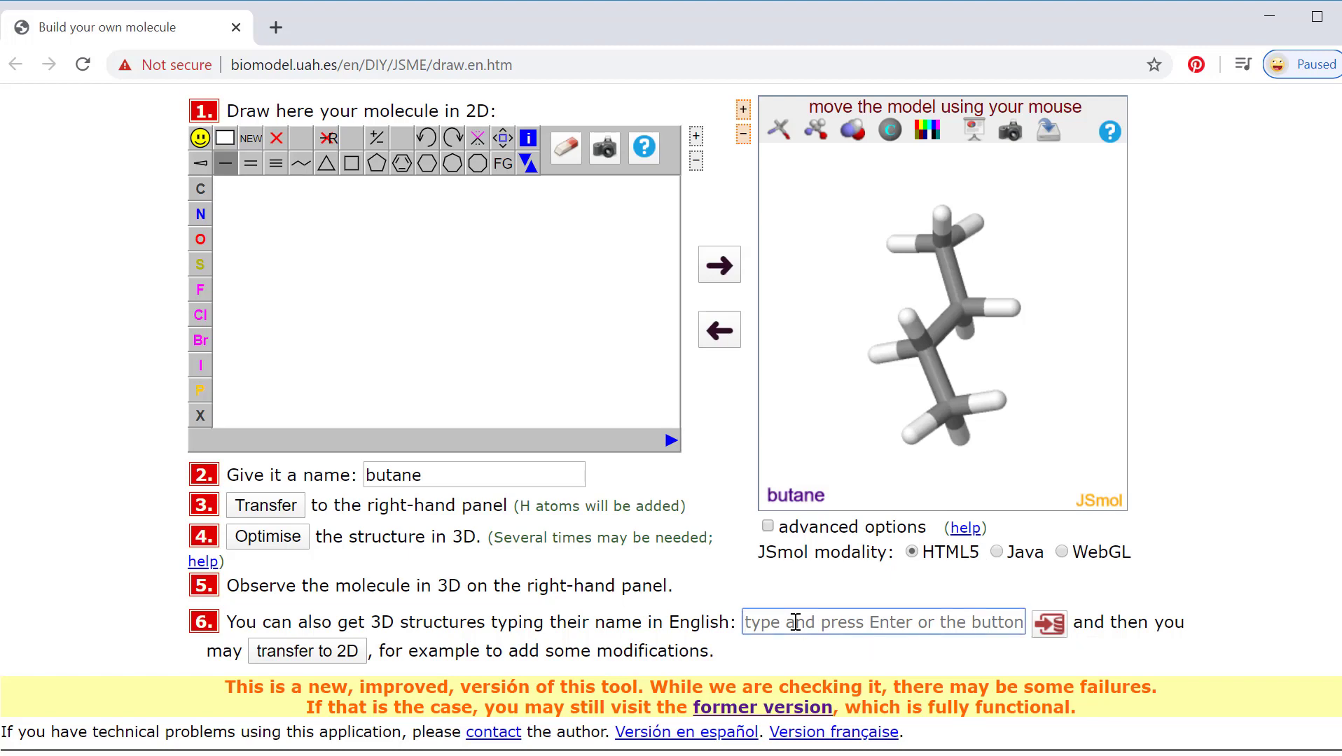
{"action": "type", "text": "2-m"}
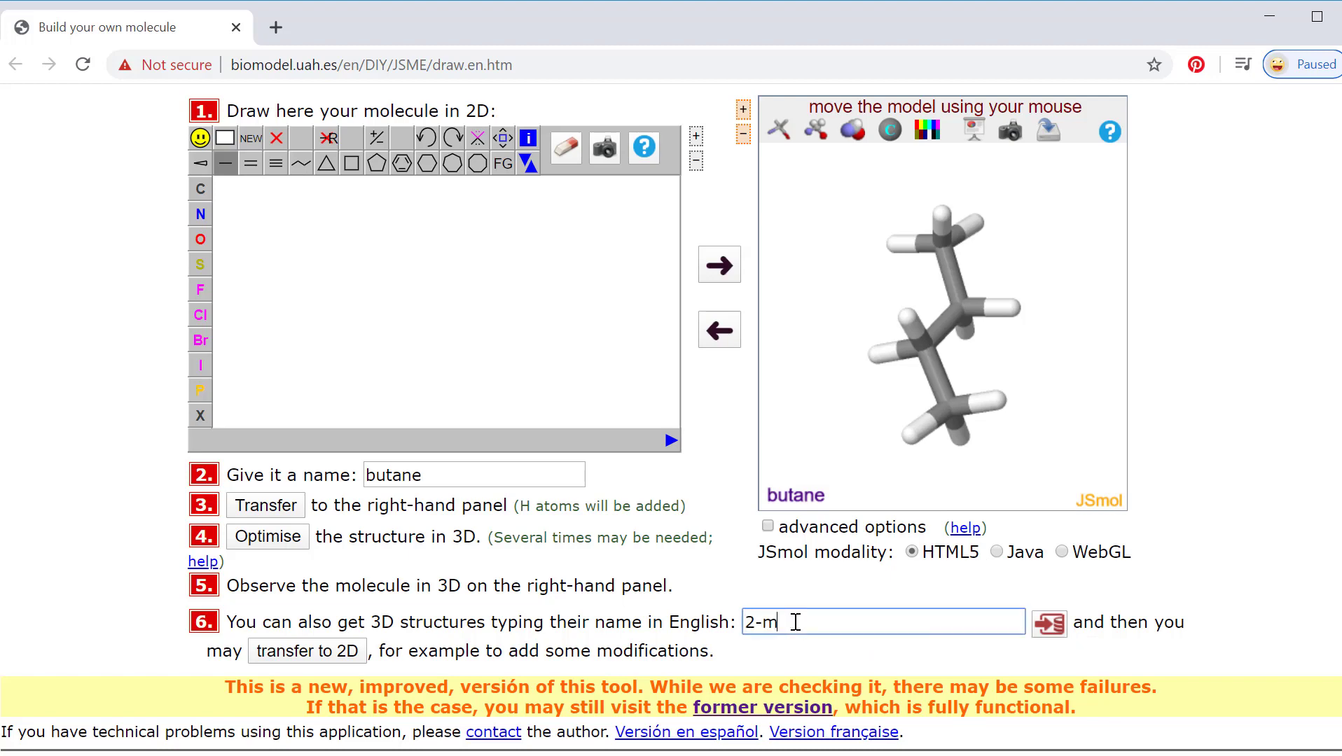
{"action": "type", "text": "ethylpentane"}
{"action": "left_click", "coordinate": [1056, 627]}
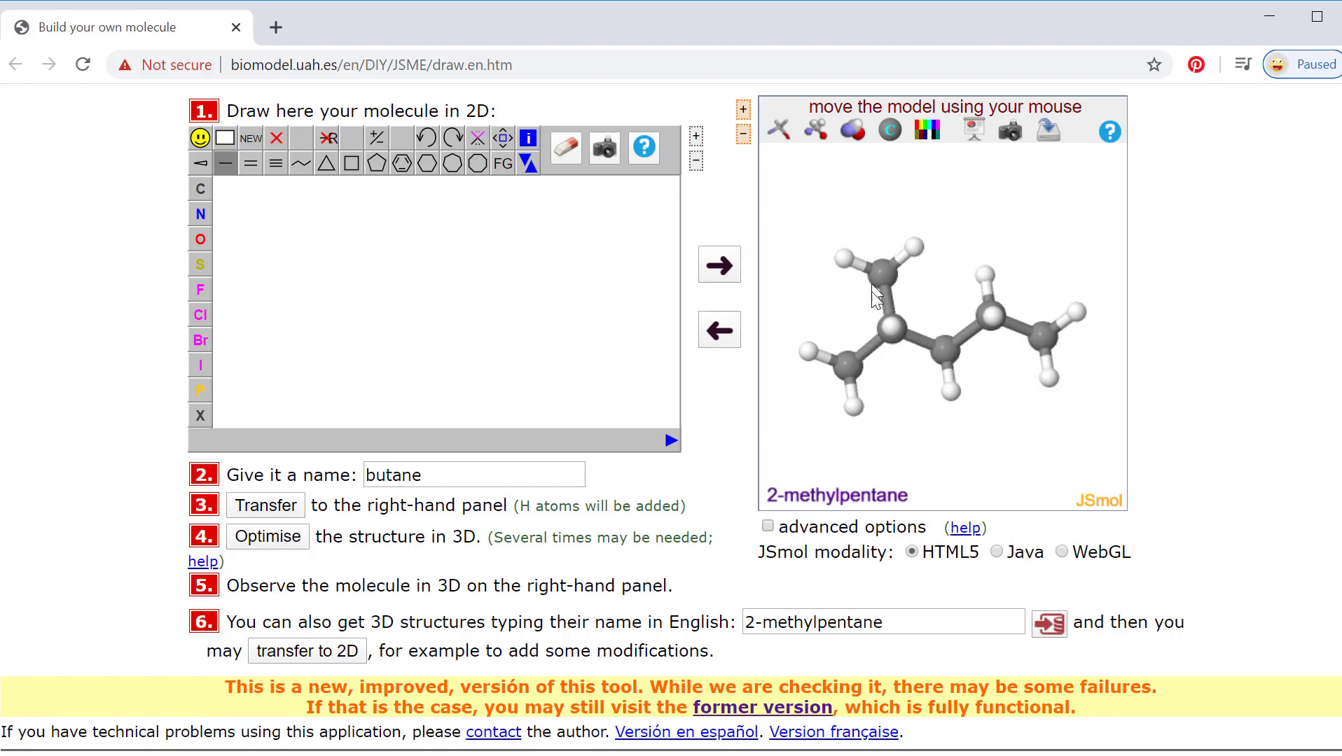
{"action": "left_click_drag", "start_coordinate": [914, 335], "coordinate": [1003, 285]}
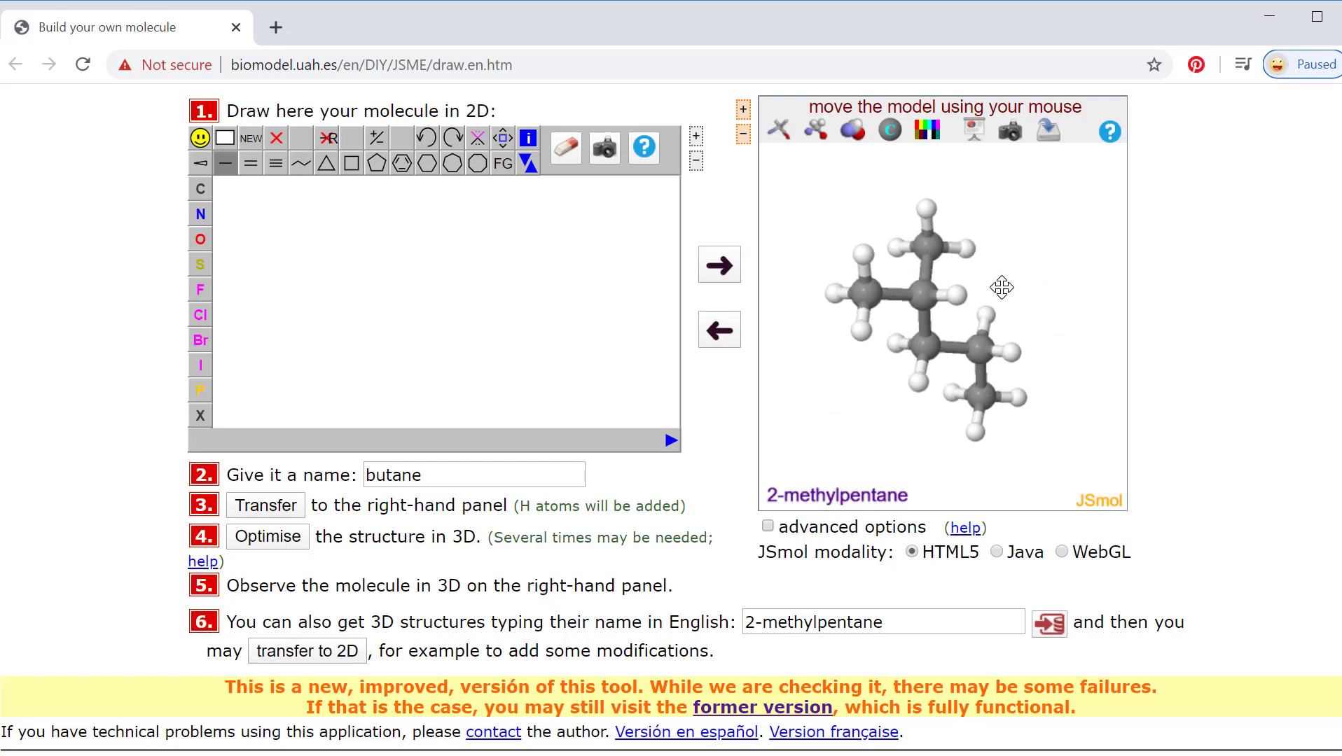
Transfer 2-methylpentane into the 2D editor, turn the 3D model side-on, and select the name text
{"action": "left_click", "coordinate": [717, 333]}
{"action": "left_click_drag", "start_coordinate": [979, 377], "coordinate": [1161, 474]}
{"action": "left_click_drag", "start_coordinate": [974, 343], "coordinate": [1042, 346]}
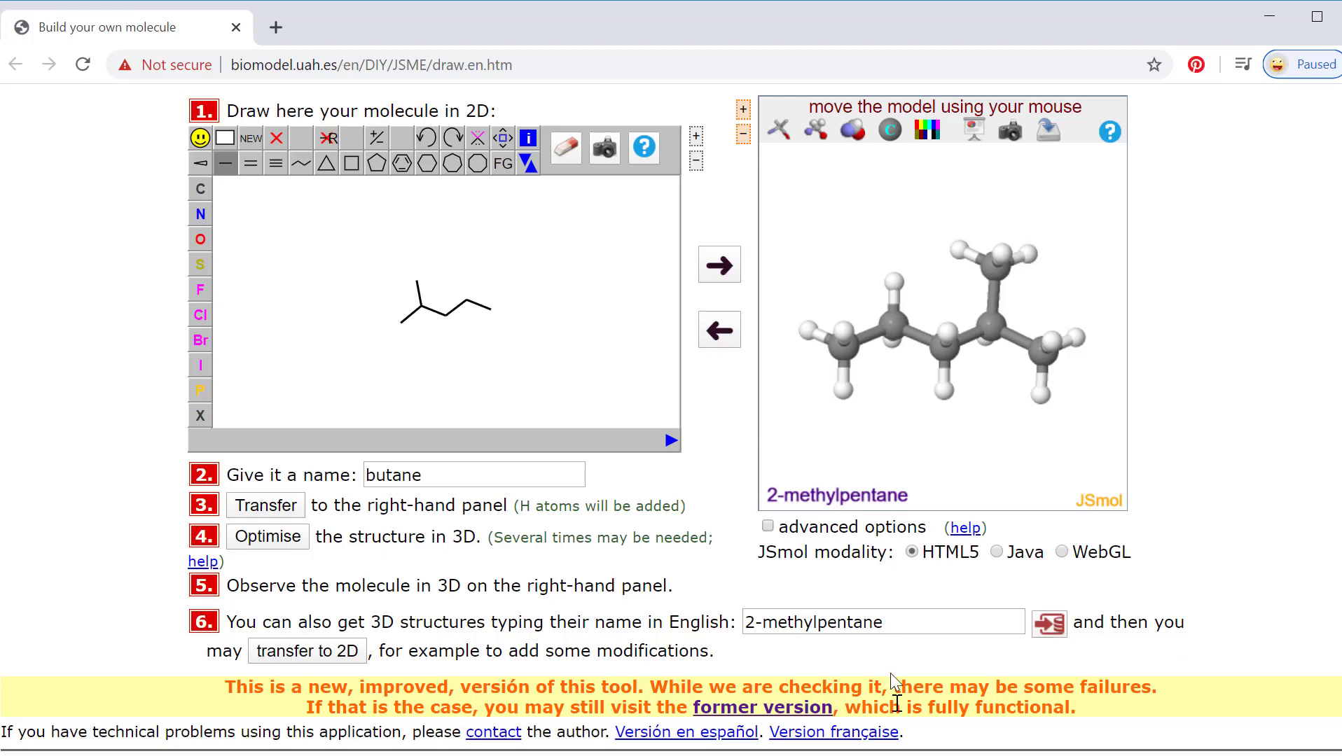
{"action": "left_click_drag", "start_coordinate": [896, 626], "coordinate": [743, 644]}
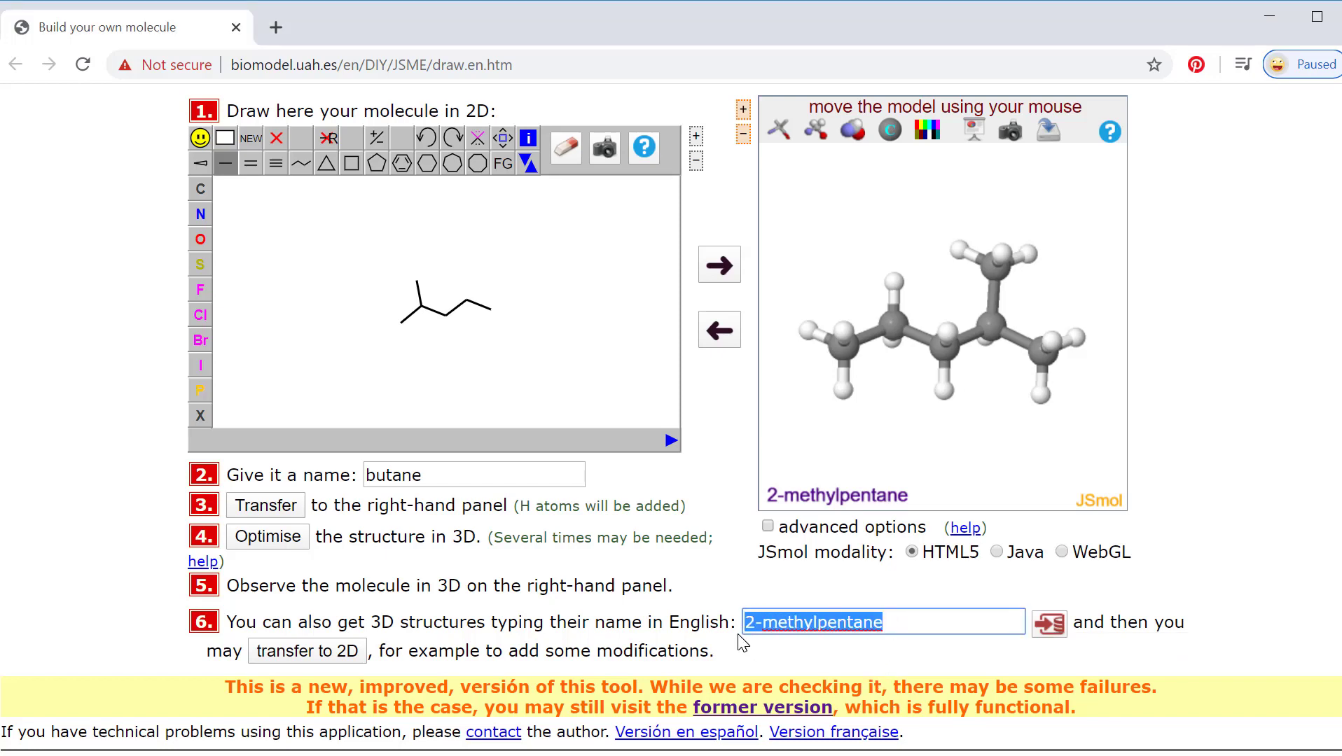
Load cis-2-butene by name, rotate it, and copy its skeleton into the 2D editor
{"action": "type", "text": "cis-2"}
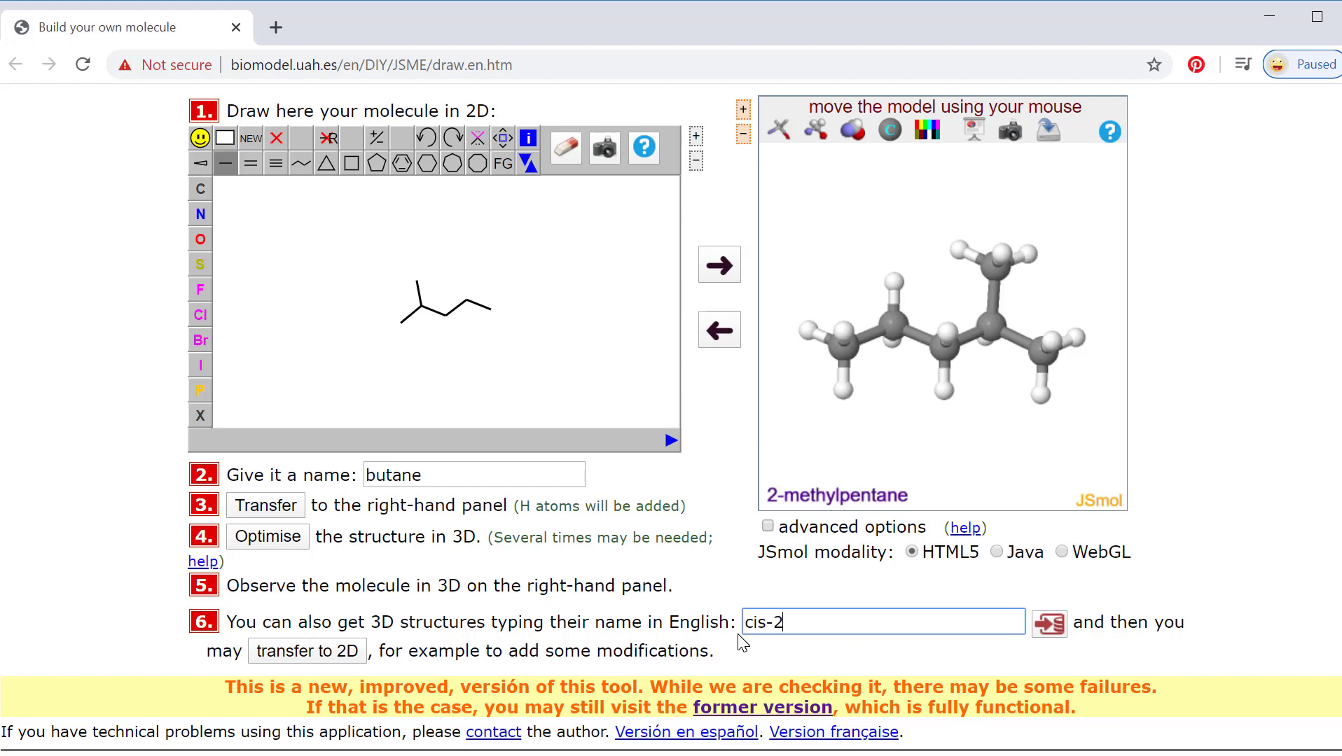
{"action": "type", "text": "-butene"}
{"action": "key", "text": "Return"}
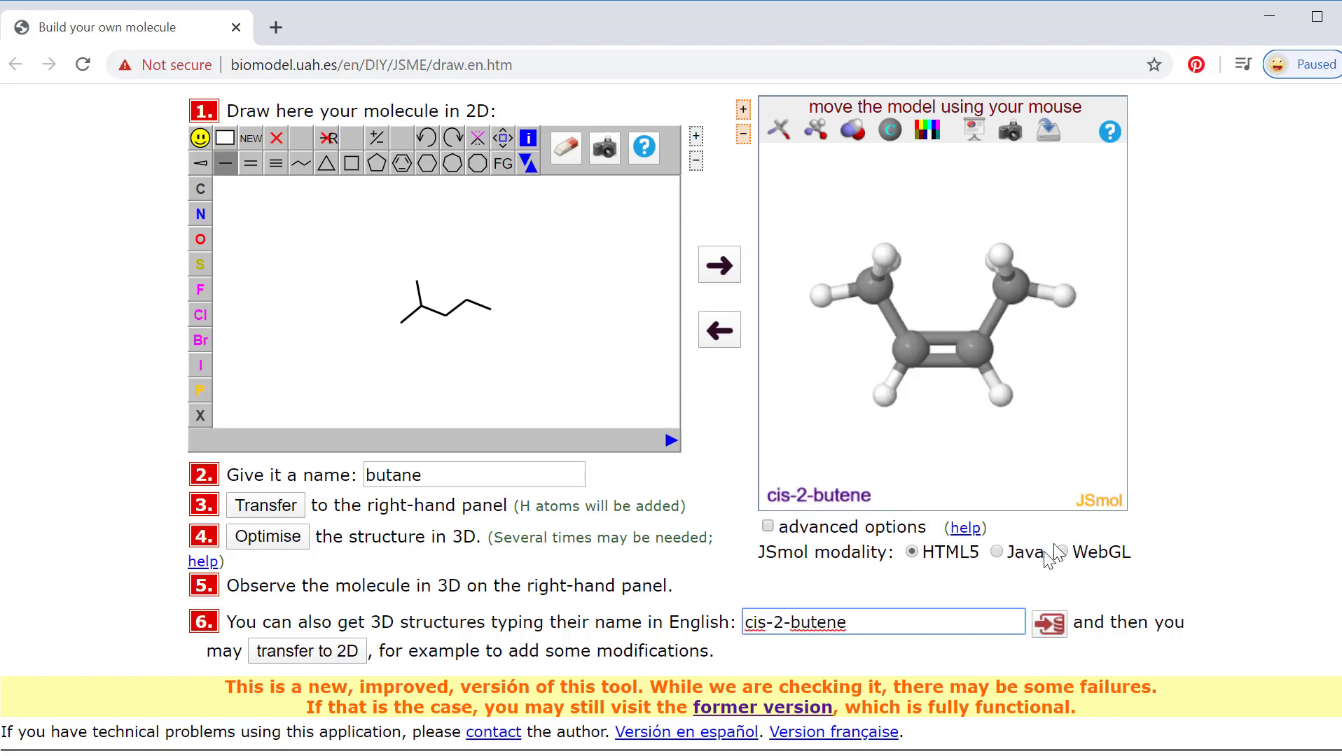
{"action": "left_click_drag", "start_coordinate": [940, 359], "coordinate": [869, 362]}
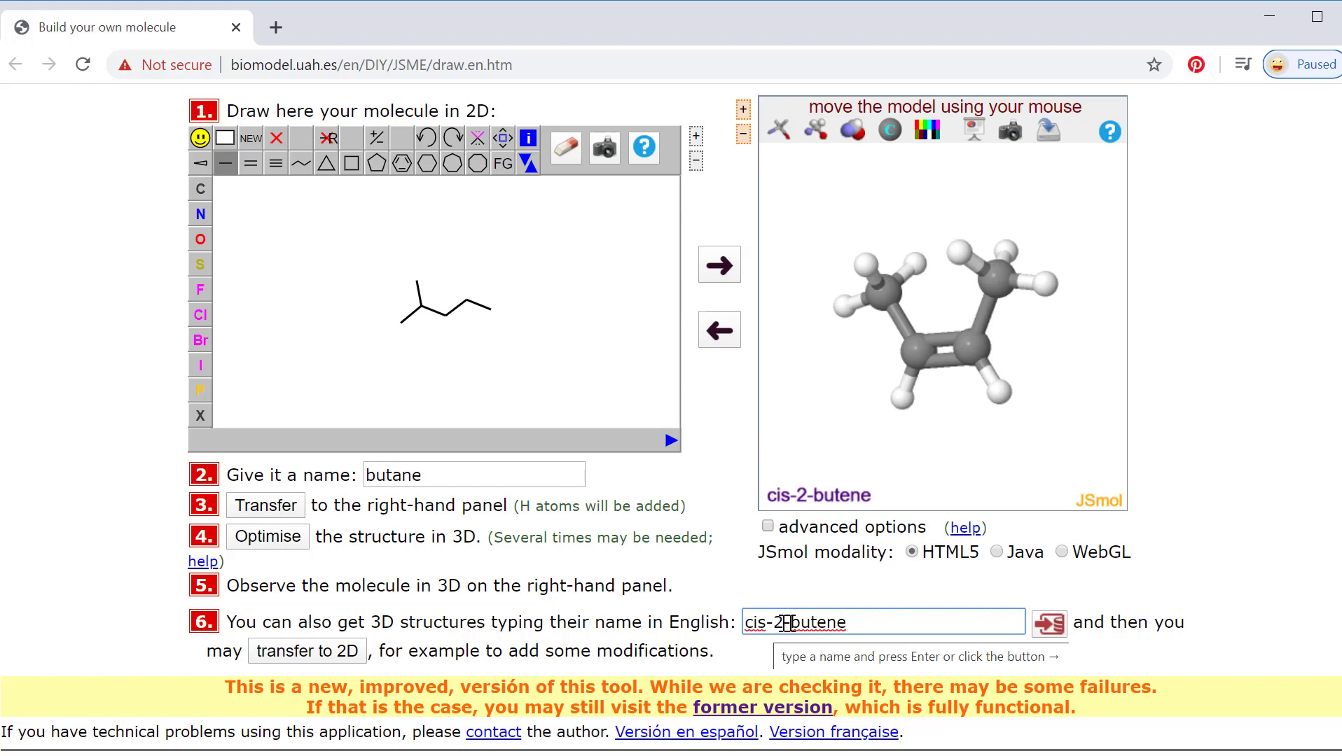
{"action": "left_click", "coordinate": [729, 341]}
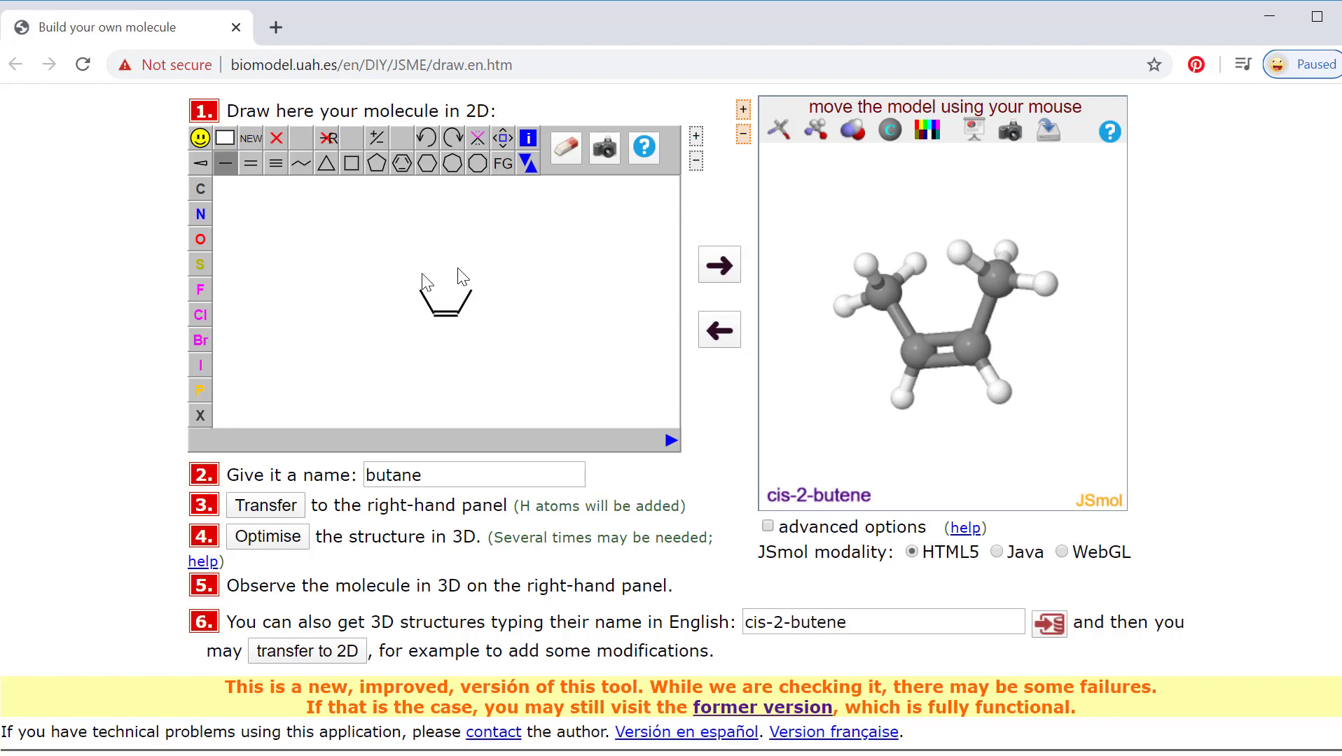
Rotate the cis-2-butene model and delete its 2D skeleton
{"action": "left_click_drag", "start_coordinate": [972, 346], "coordinate": [1045, 344]}
{"action": "left_click", "coordinate": [226, 138]}
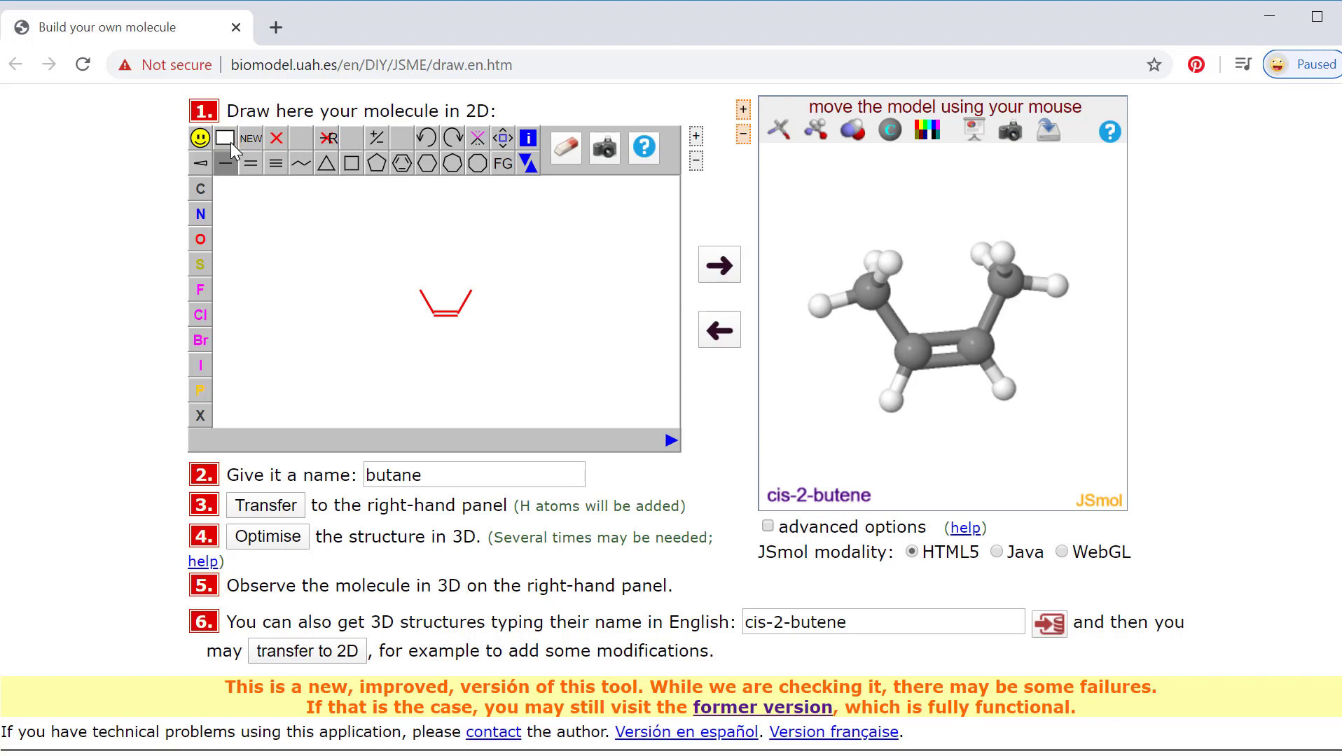
{"action": "key", "text": "Delete"}
Draw a single–double–single bond trans-2-butene zigzag and send it to the 3D panel
{"action": "left_click", "coordinate": [339, 263]}
{"action": "left_click", "coordinate": [250, 163]}
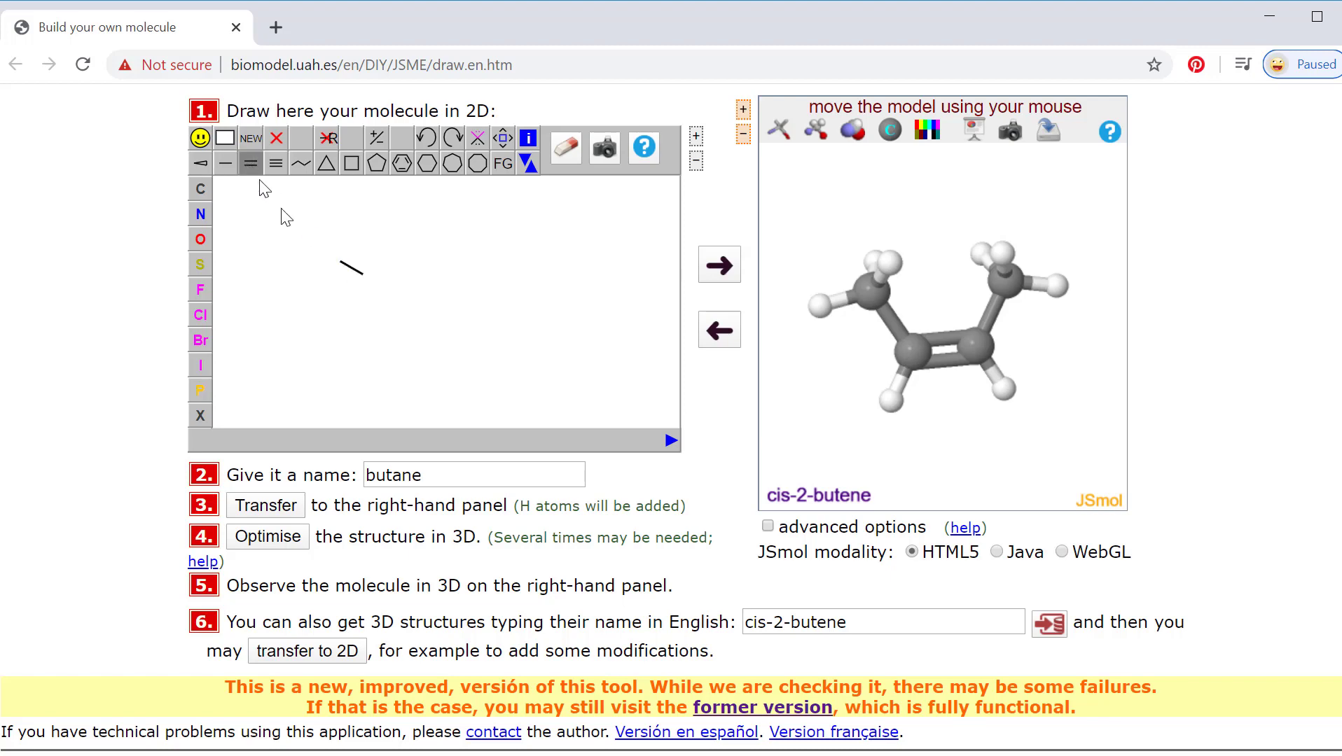
{"action": "left_click", "coordinate": [361, 277]}
{"action": "left_click", "coordinate": [227, 168]}
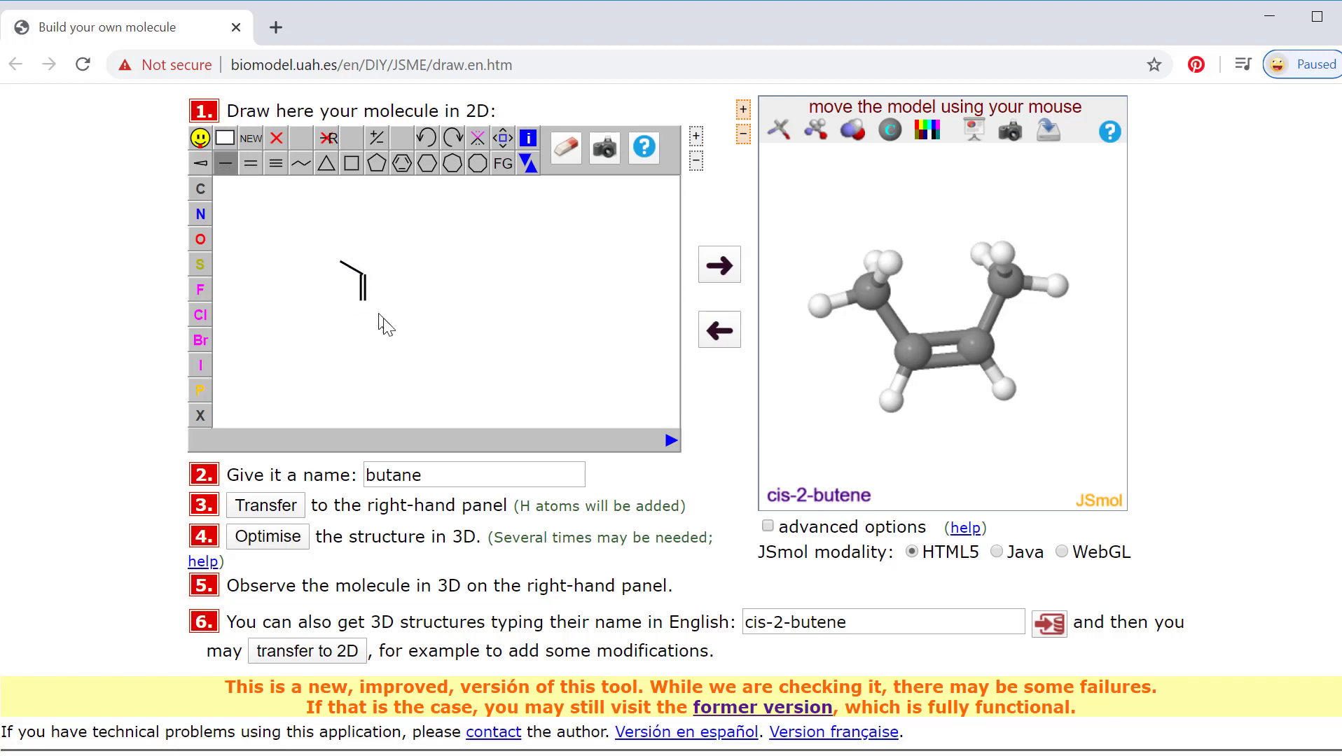
{"action": "left_click", "coordinate": [363, 300]}
{"action": "left_click", "coordinate": [719, 276]}
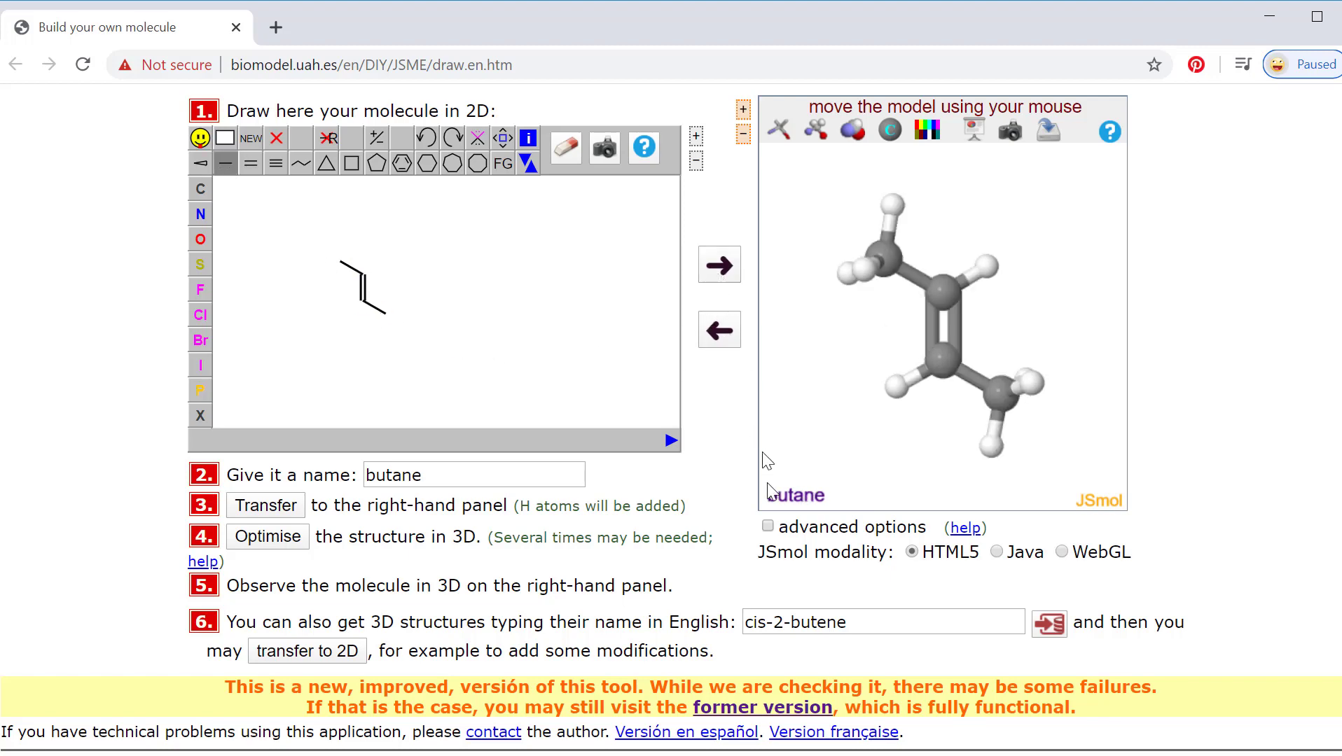
Rename the molecule from 'butane' to 'trans-2-butene' and resend it to the 3D panel
{"action": "left_click", "coordinate": [437, 477]}
{"action": "left_click_drag", "start_coordinate": [437, 478], "coordinate": [290, 468]}
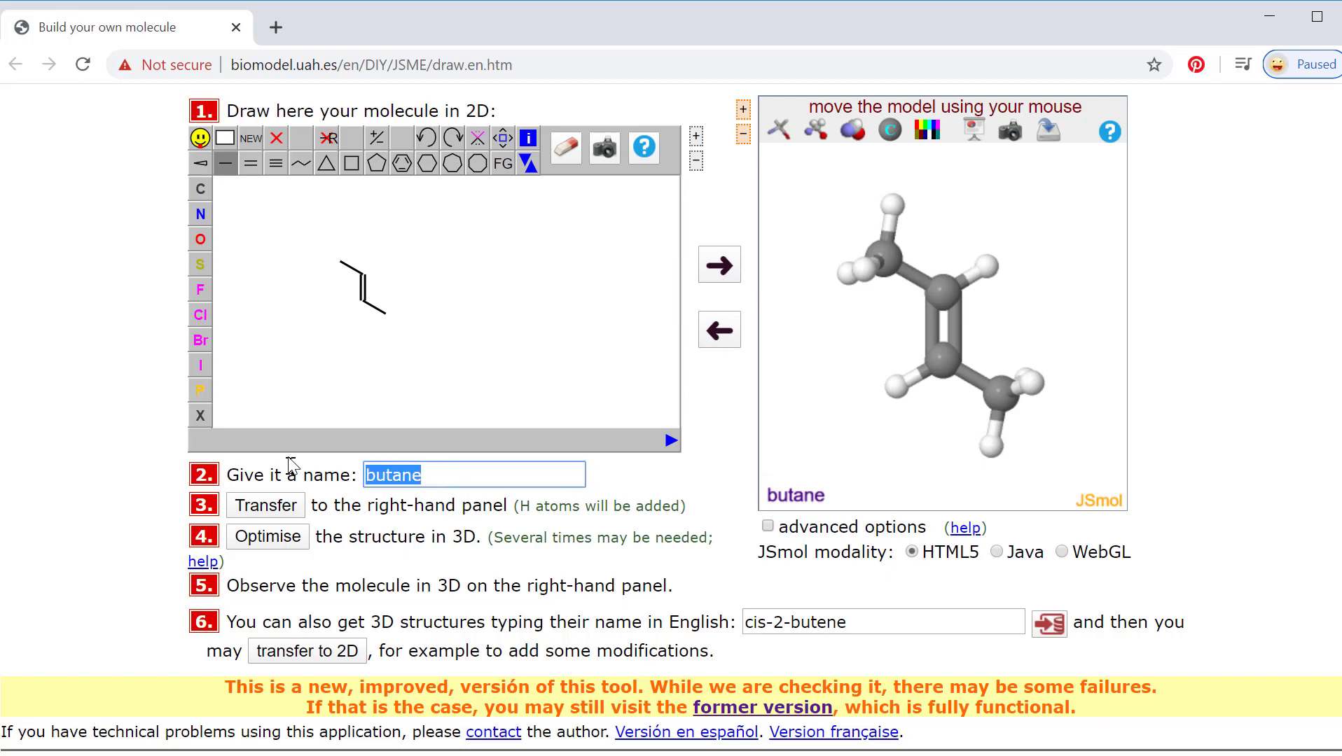
{"action": "type", "text": "tans"}
{"action": "key", "text": "BackSpace"}
{"action": "key", "text": "BackSpace"}
{"action": "key", "text": "BackSpace"}
{"action": "type", "text": "rans-2-butene"}
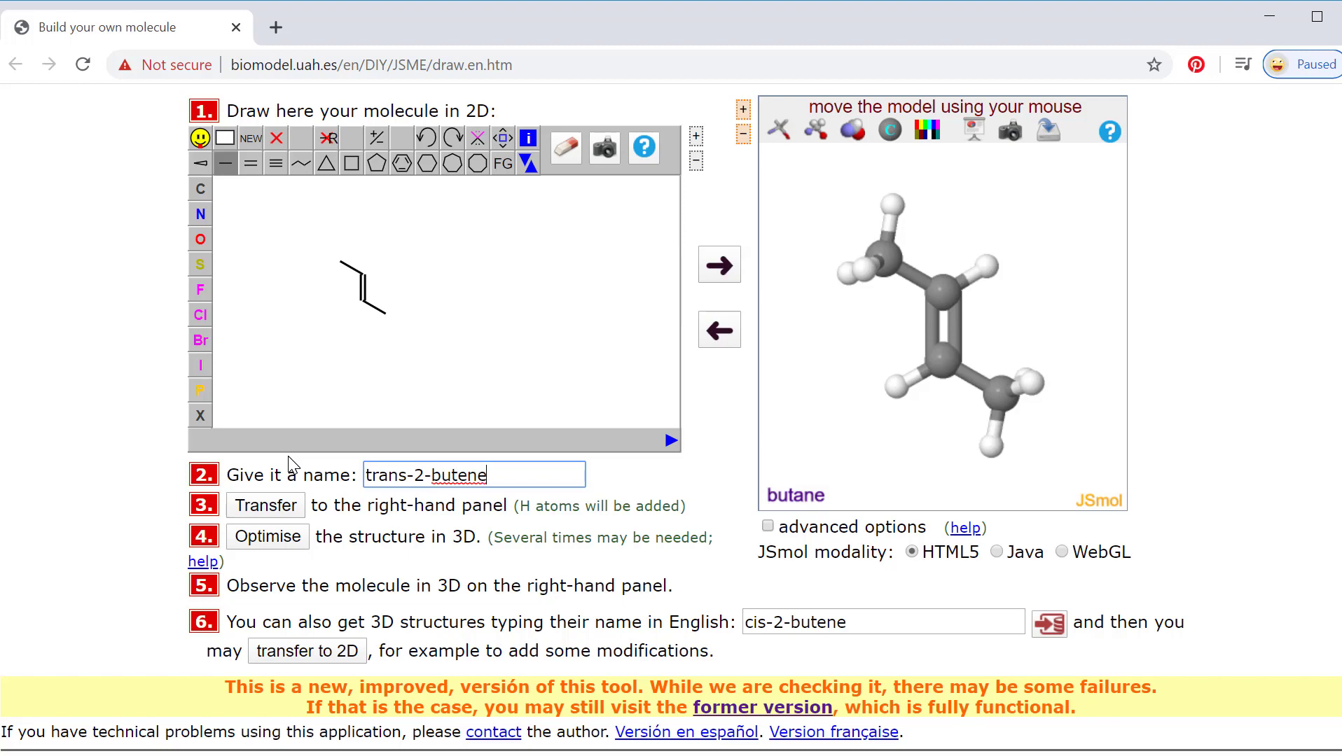
{"action": "left_click", "coordinate": [372, 502]}
{"action": "left_click", "coordinate": [725, 272]}
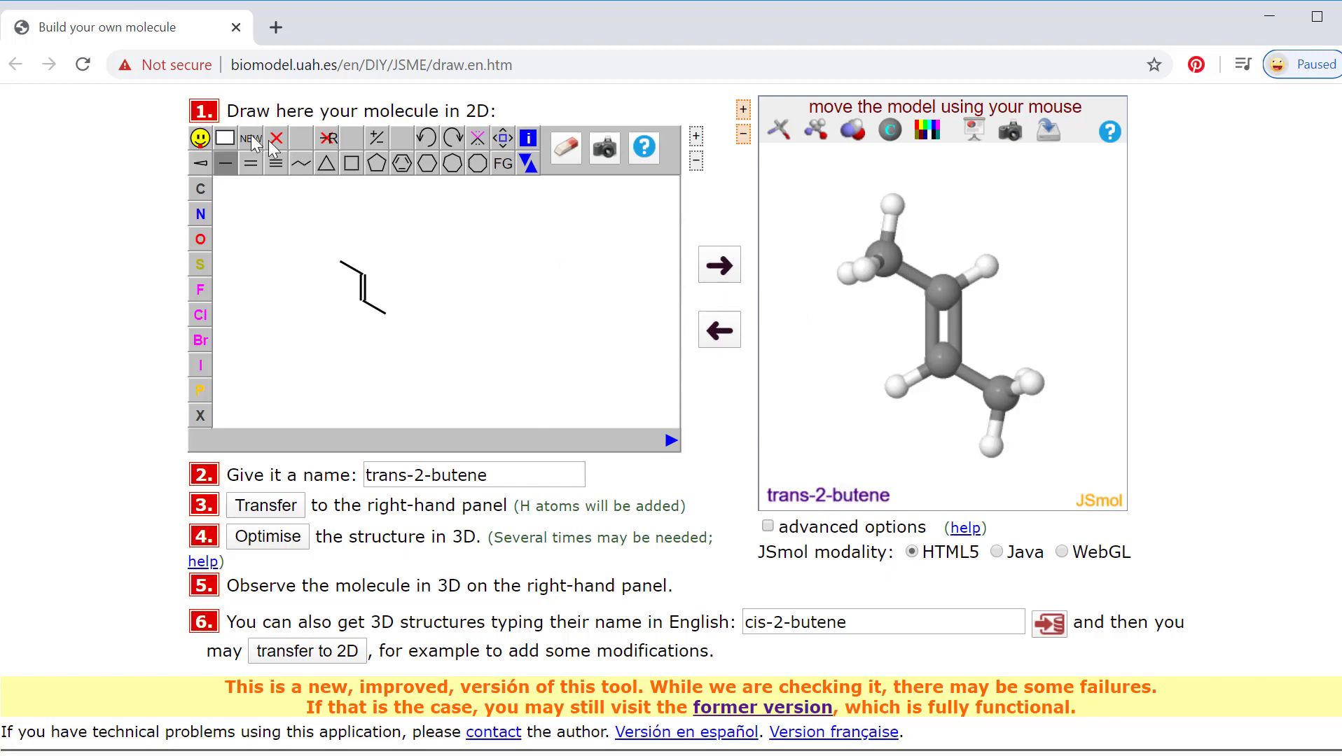
Clear the canvas and redraw a single–double–single bond butene chain, deleting the extra bond
{"action": "left_click", "coordinate": [221, 143]}
{"action": "left_click", "coordinate": [350, 271]}
{"action": "left_click", "coordinate": [250, 166]}
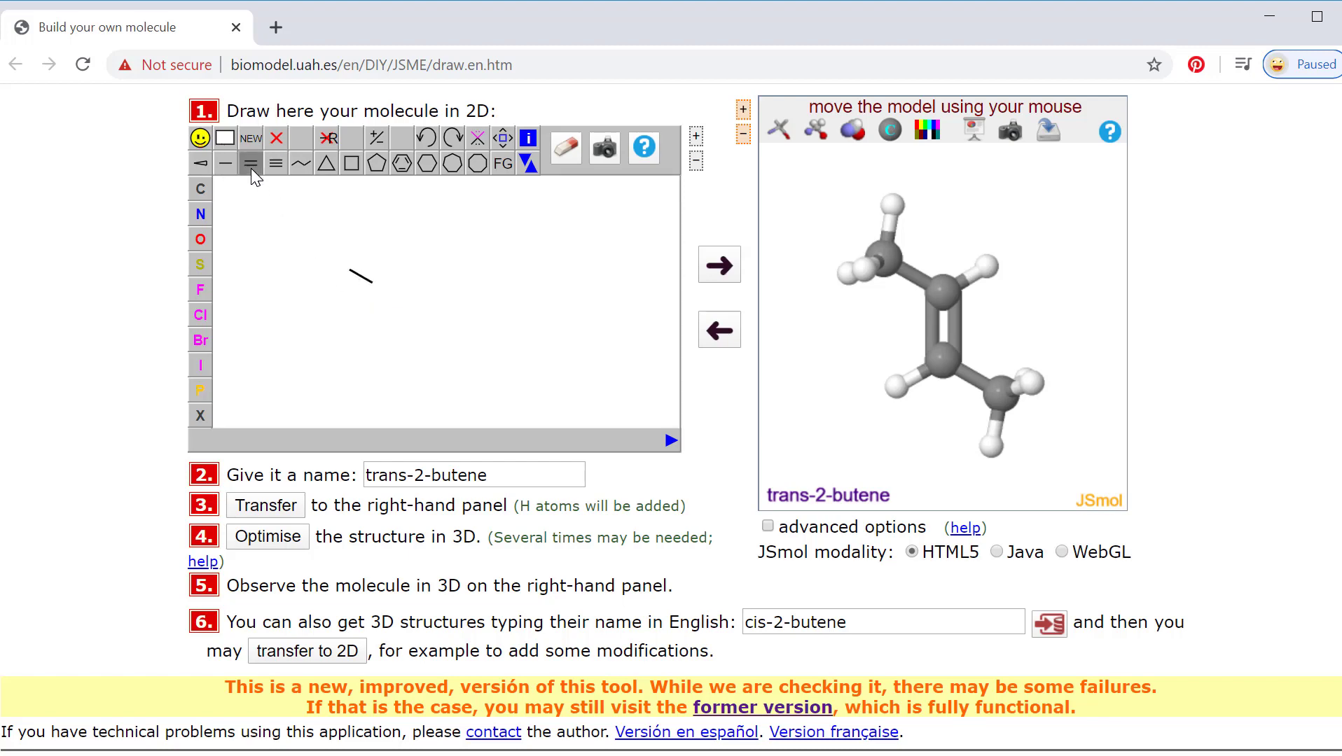
{"action": "left_click", "coordinate": [372, 293]}
{"action": "left_click", "coordinate": [225, 169]}
{"action": "left_click", "coordinate": [371, 308]}
{"action": "left_click", "coordinate": [376, 316]}
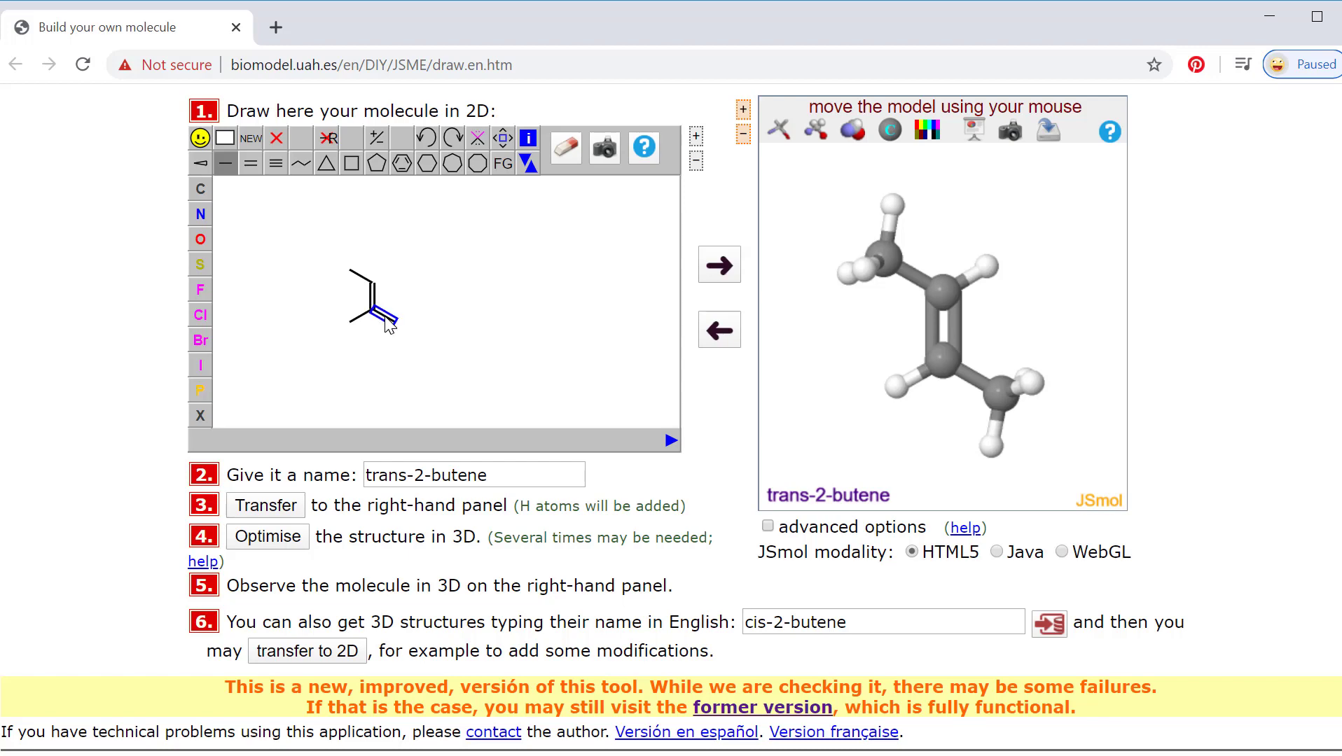
{"action": "key", "text": "Delete"}
Send the sketch to 3D, add a methyl branch on the upper double-bond carbon, and update
{"action": "left_click", "coordinate": [720, 265]}
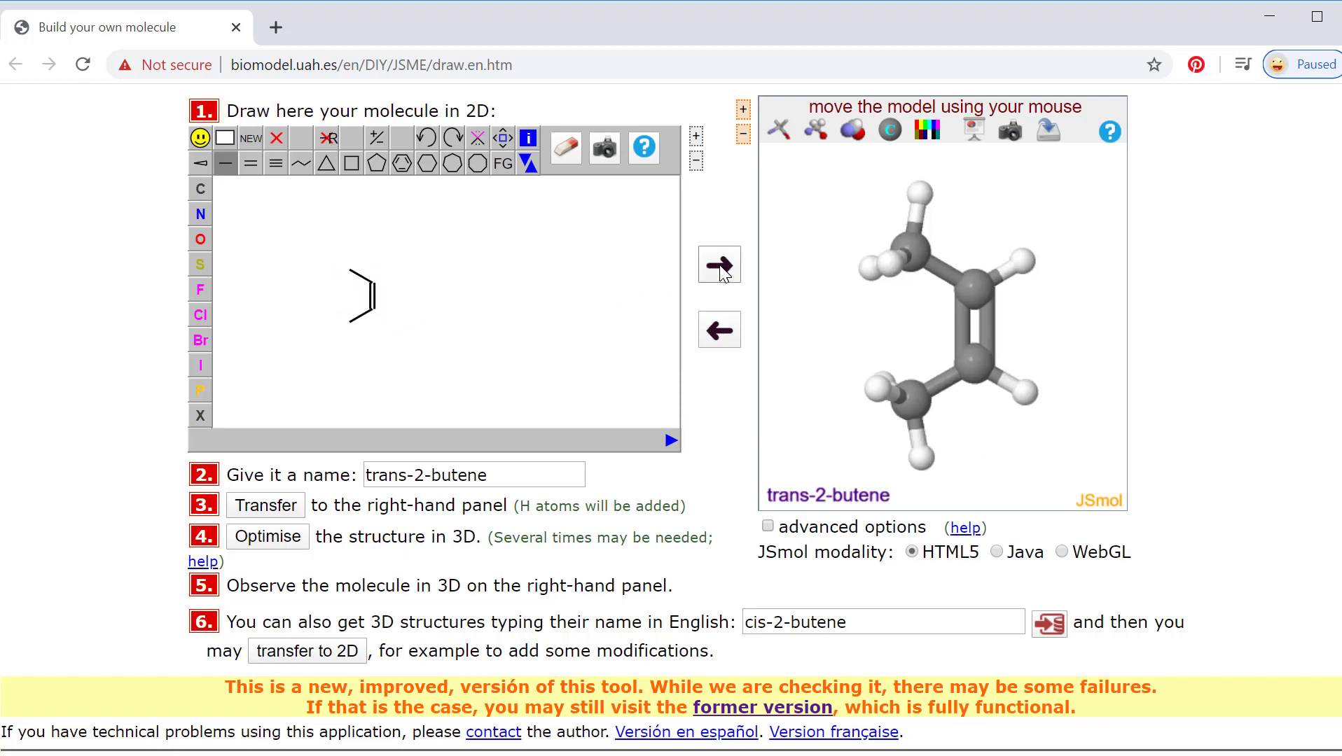
{"action": "mouse_move", "coordinate": [967, 254]}
{"action": "left_mouse_down"}
{"action": "mouse_move", "coordinate": [1023, 321]}
{"action": "mouse_move", "coordinate": [953, 413]}
{"action": "mouse_move", "coordinate": [805, 308]}
{"action": "mouse_move", "coordinate": [842, 282]}
{"action": "left_mouse_up"}
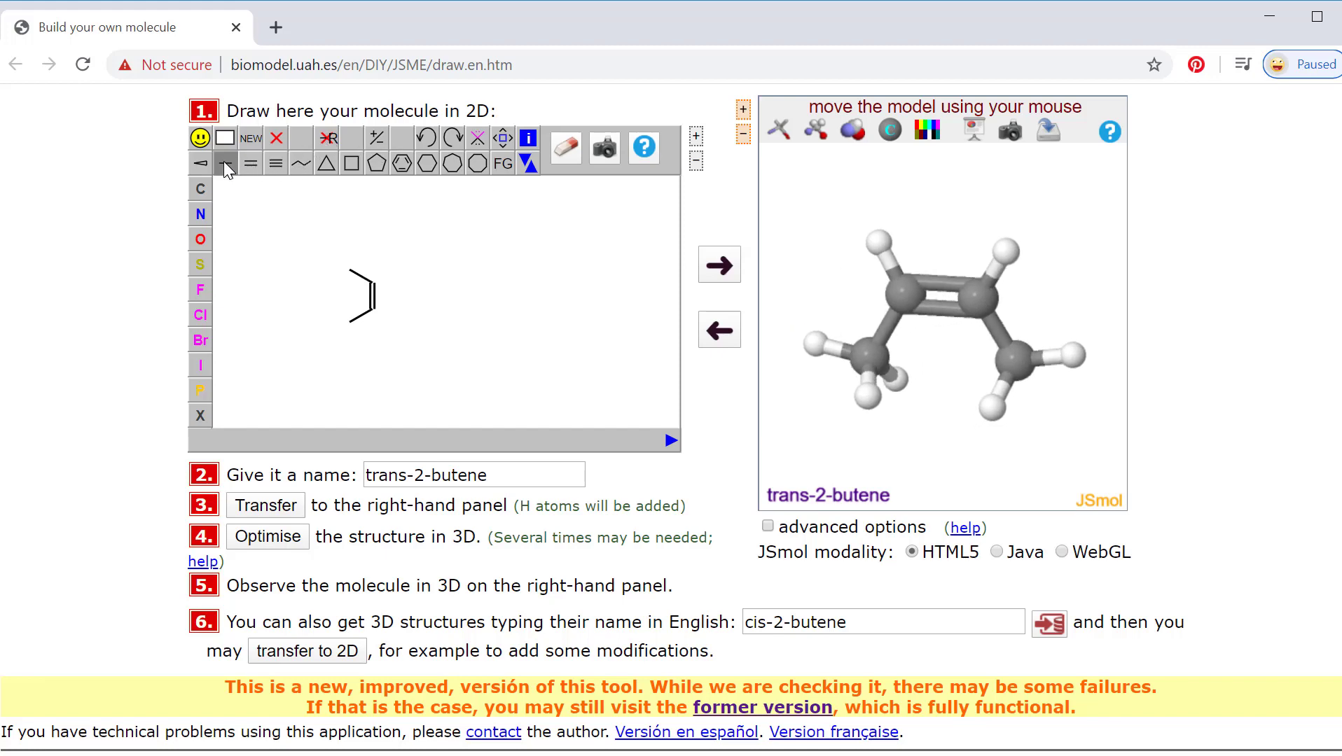
{"action": "left_click", "coordinate": [371, 284]}
{"action": "left_click", "coordinate": [719, 265]}
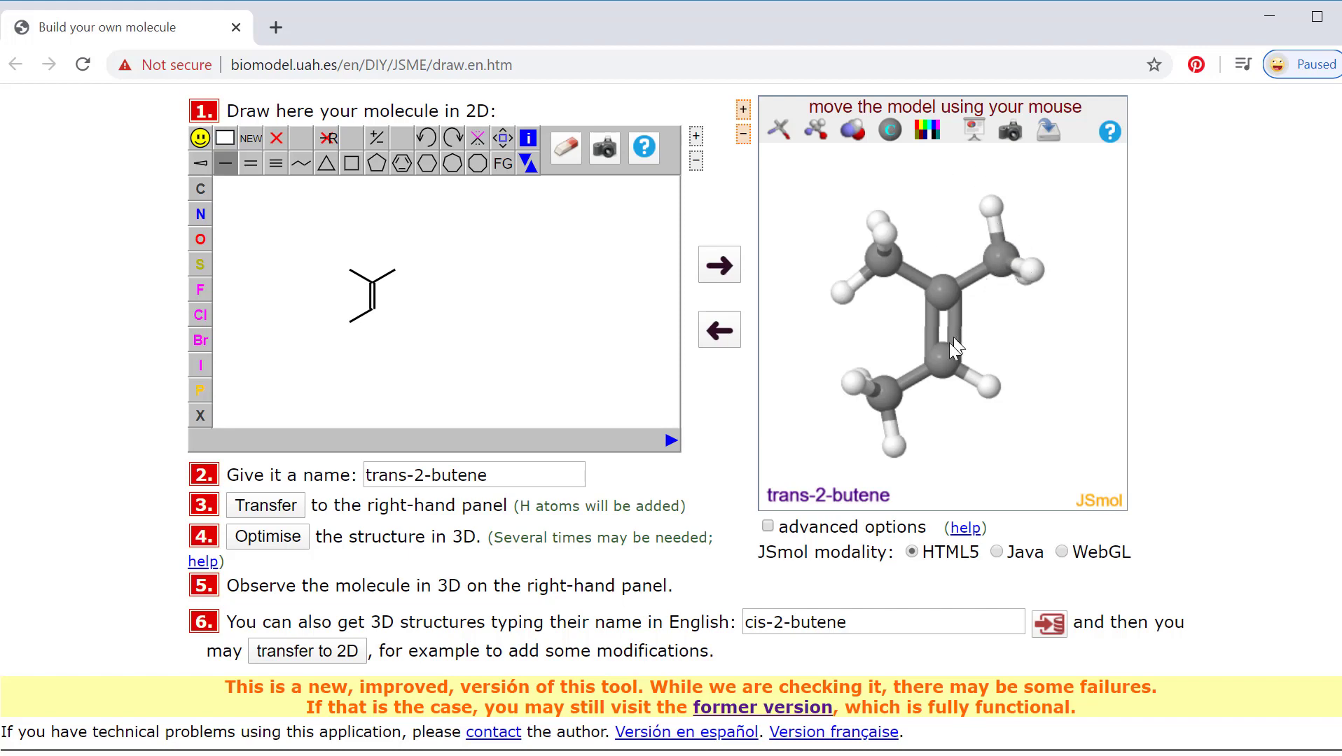
{"action": "mouse_move", "coordinate": [943, 351]}
{"action": "left_mouse_down"}
{"action": "mouse_move", "coordinate": [897, 255]}
{"action": "mouse_move", "coordinate": [942, 296]}
{"action": "mouse_move", "coordinate": [907, 366]}
{"action": "mouse_move", "coordinate": [934, 366]}
{"action": "left_mouse_up"}
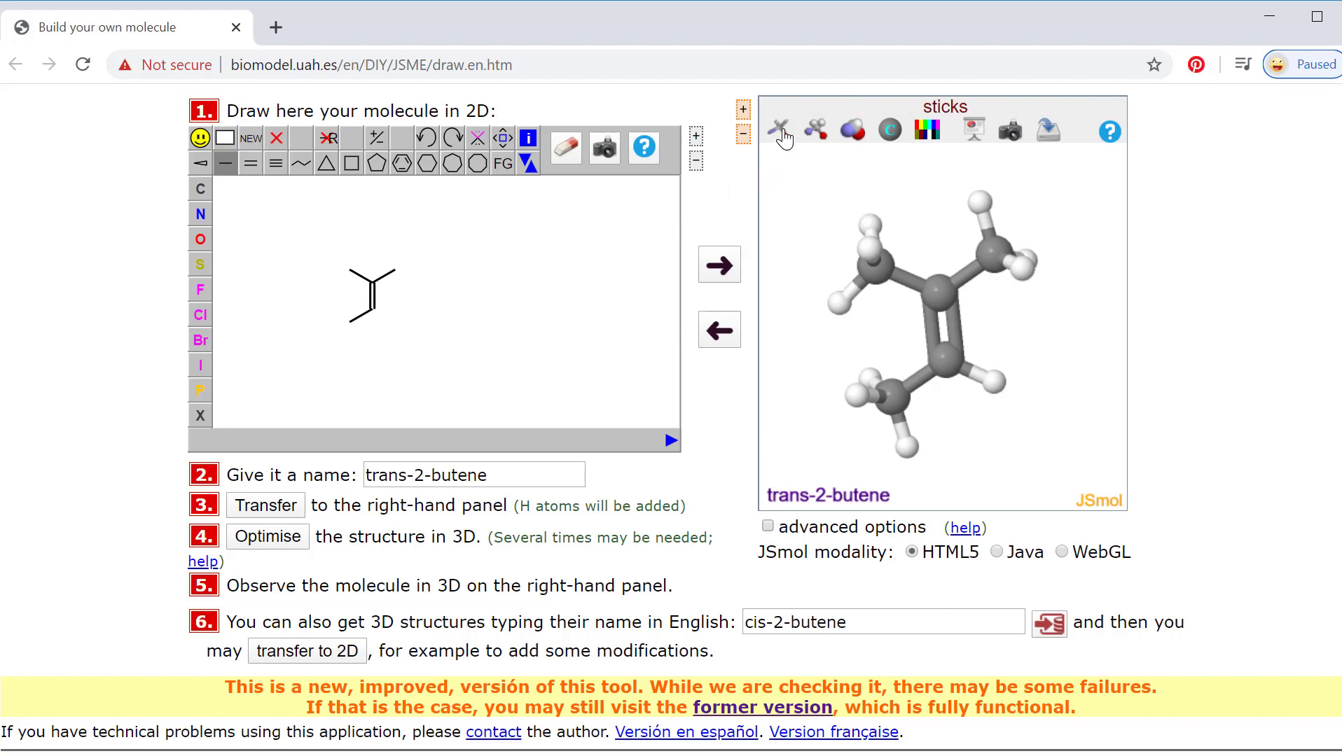
{"action": "left_click", "coordinate": [811, 137]}
{"action": "left_click", "coordinate": [819, 137]}
{"action": "left_click", "coordinate": [852, 132]}
{"action": "left_click", "coordinate": [816, 133]}
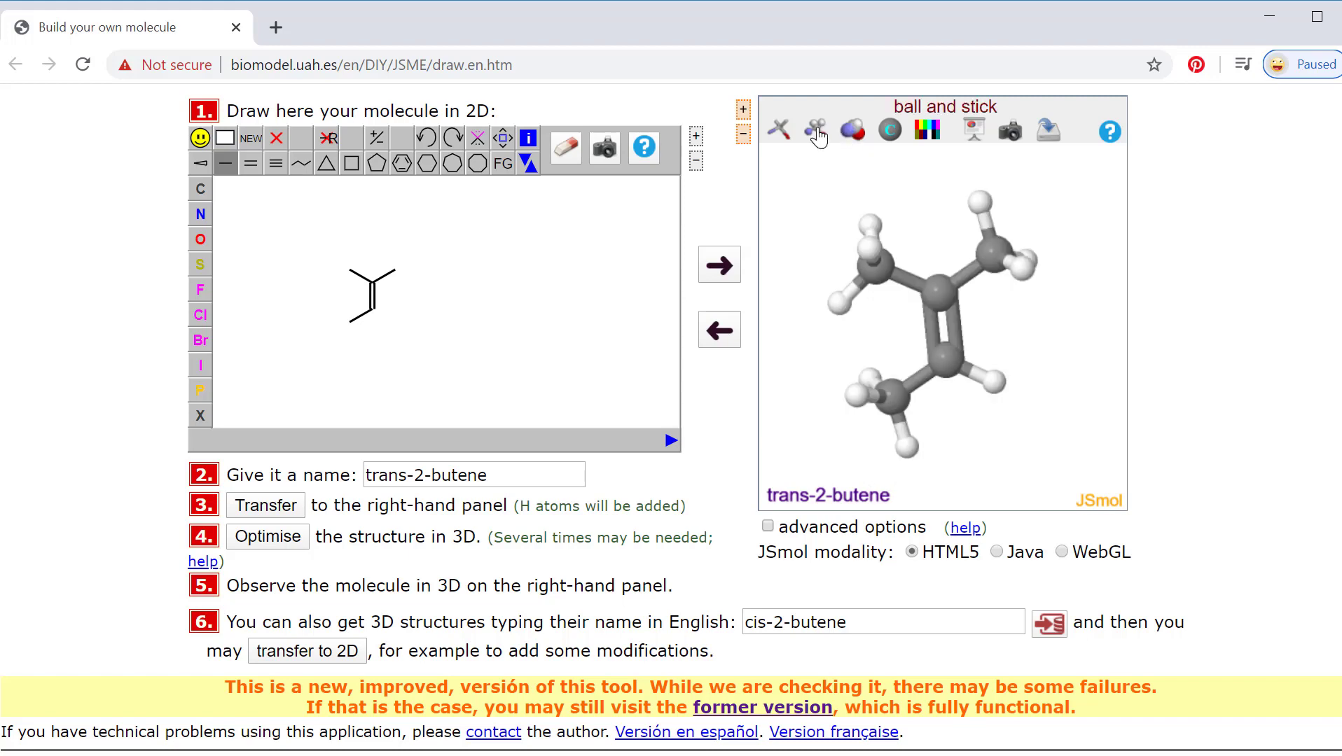